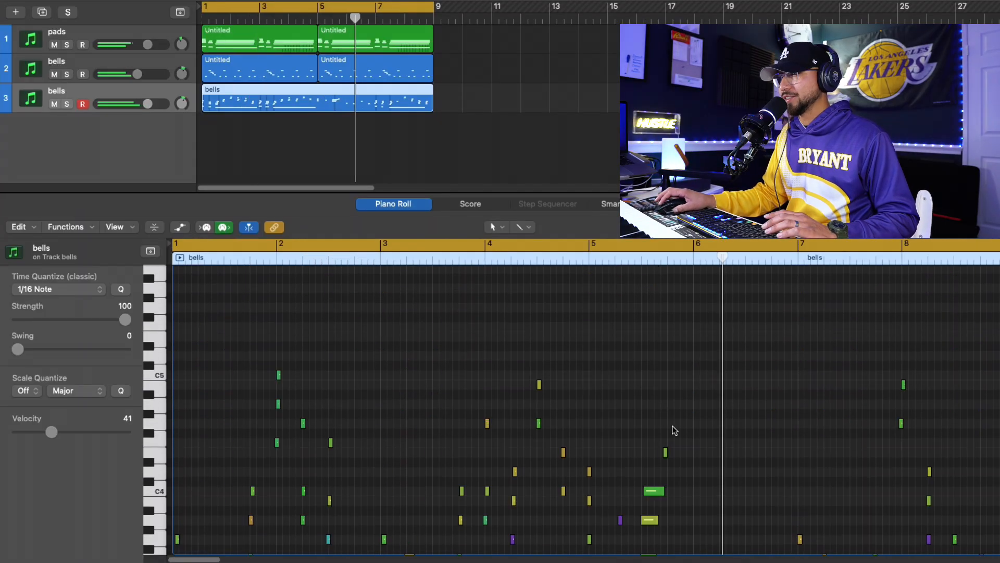
# Step: Inspect the notes of the third track's bells region and select the short E4 note in bar 5
pyautogui.scroll(-3, 674, 427)
pyautogui.click(665, 394)
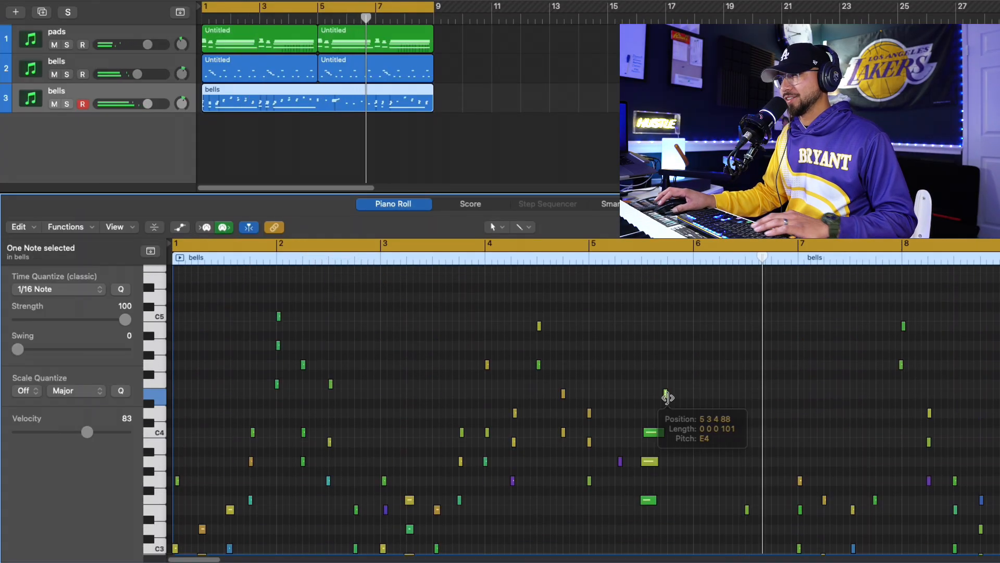
pyautogui.scroll(-2, 573, 411)
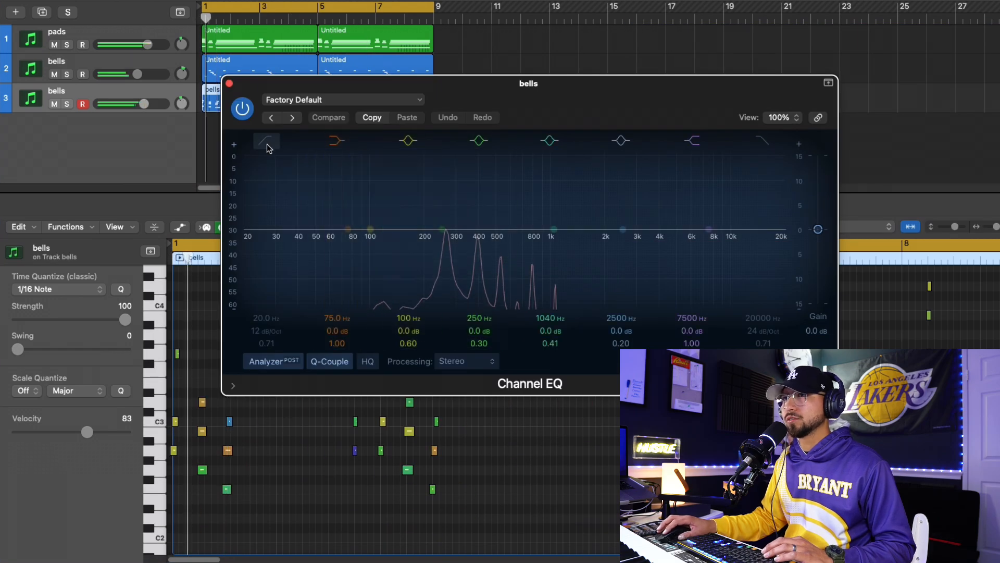
# Step: Shape the bells Channel EQ with a low cut just above 100 Hz, a high cut near 2 kHz and a slight dip around 500 Hz
pyautogui.click(265, 142)
pyautogui.moveTo(368, 244)
pyautogui.mouseDown()
pyautogui.moveTo(351, 239)
pyautogui.moveTo(374, 235)
pyautogui.mouseUp()
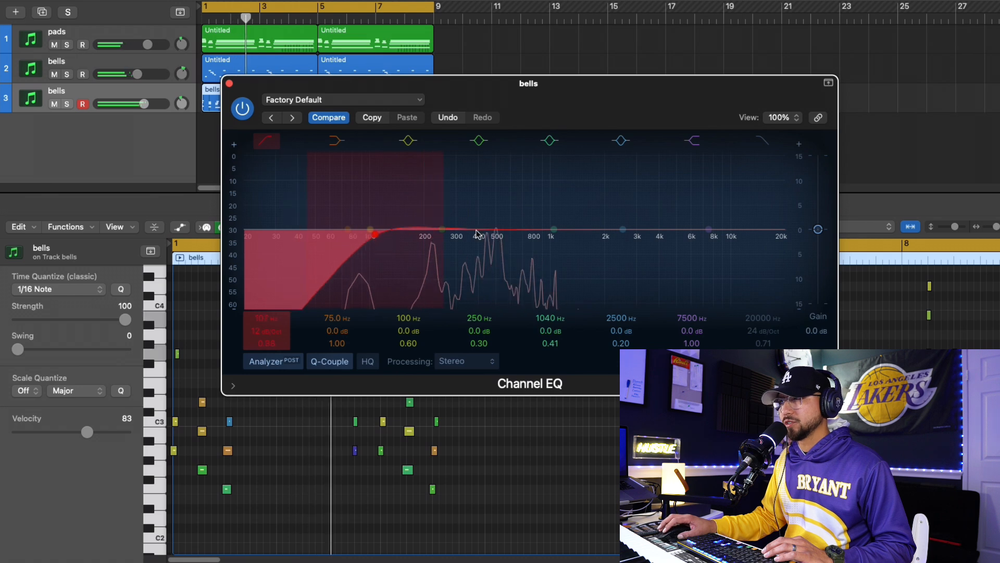
pyautogui.click(771, 148)
pyautogui.moveTo(779, 244); pyautogui.dragTo(599, 243)
pyautogui.moveTo(551, 230); pyautogui.dragTo(498, 237)
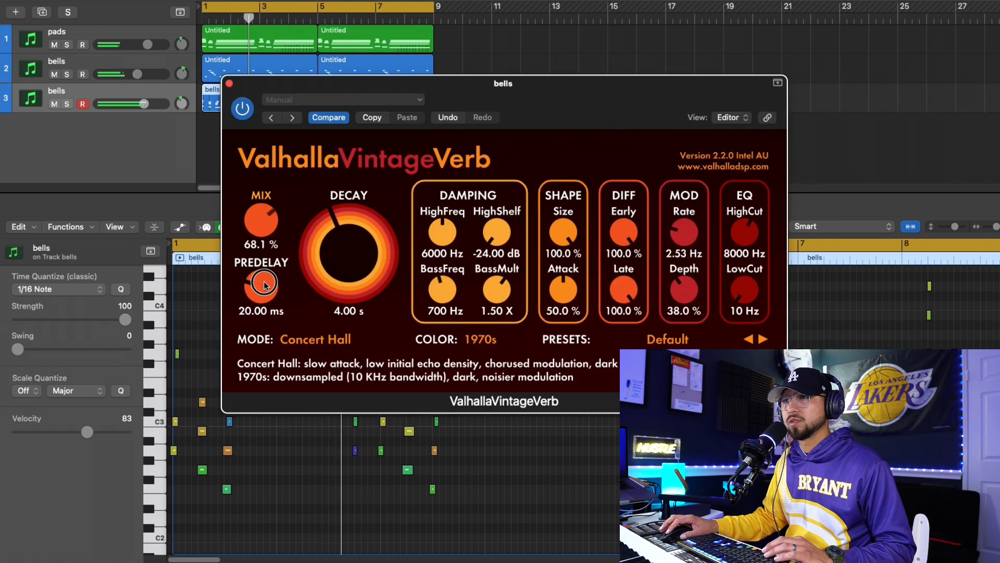
# Step: Adjust the ValhallaVintageVerb mix amount on the third track's bells
pyautogui.moveTo(263, 237); pyautogui.dragTo(270, 231)
pyautogui.press('s')
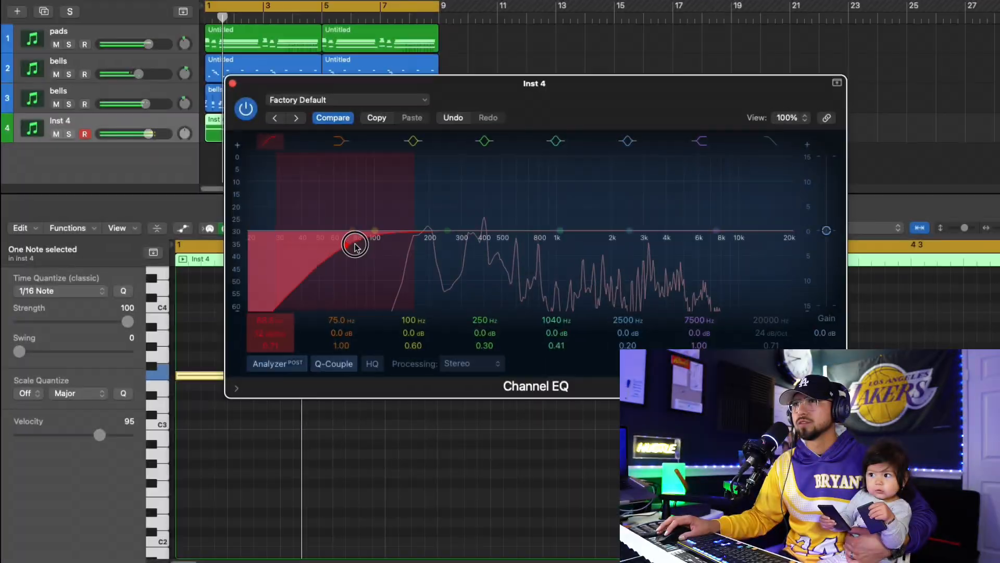
# Step: Shape the Inst 4 Channel EQ with a 238 Hz low cut, a high cut around 4360 Hz and a 1.4 dB dip at 1000 Hz
pyautogui.moveTo(355, 246); pyautogui.dragTo(436, 237)
pyautogui.moveTo(790, 230); pyautogui.dragTo(683, 242)
pyautogui.moveTo(556, 231); pyautogui.dragTo(559, 242)
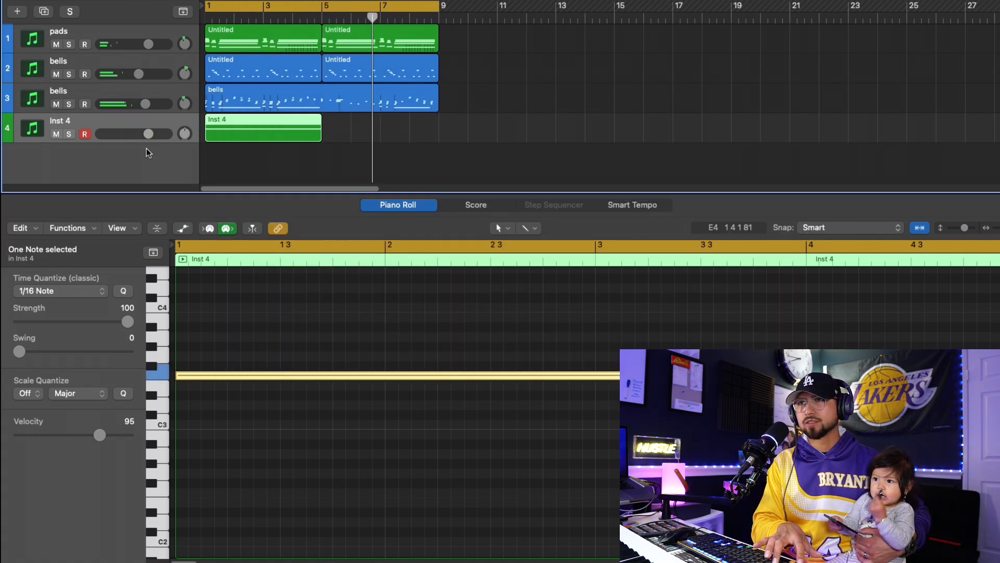
# Step: Create a second instrument track below Inst 4 and copy the Inst 4 region onto it starting at bar 5
pyautogui.doubleClick(146, 148)
pyautogui.click(225, 130)
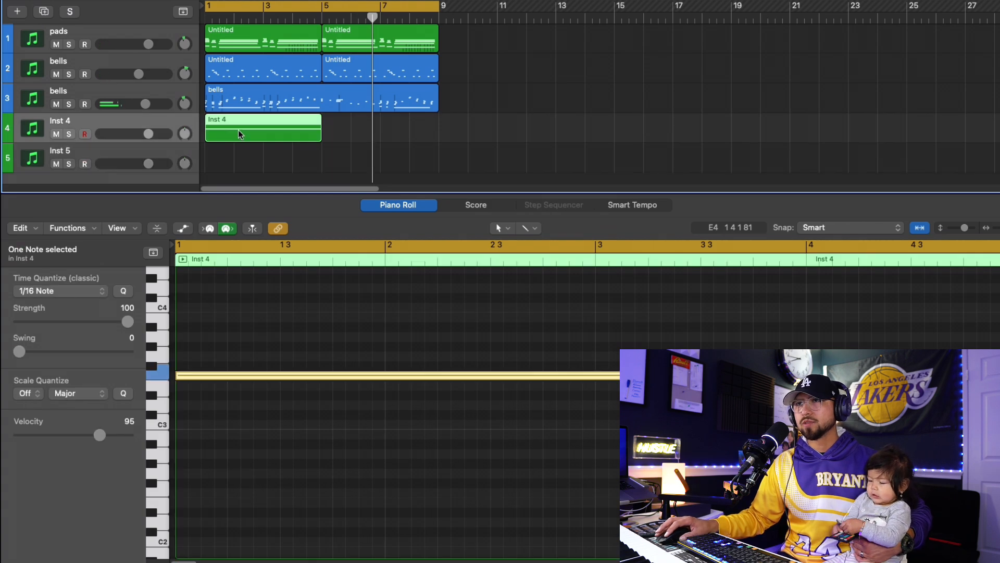
pyautogui.moveTo(238, 130); pyautogui.dragTo(356, 159)
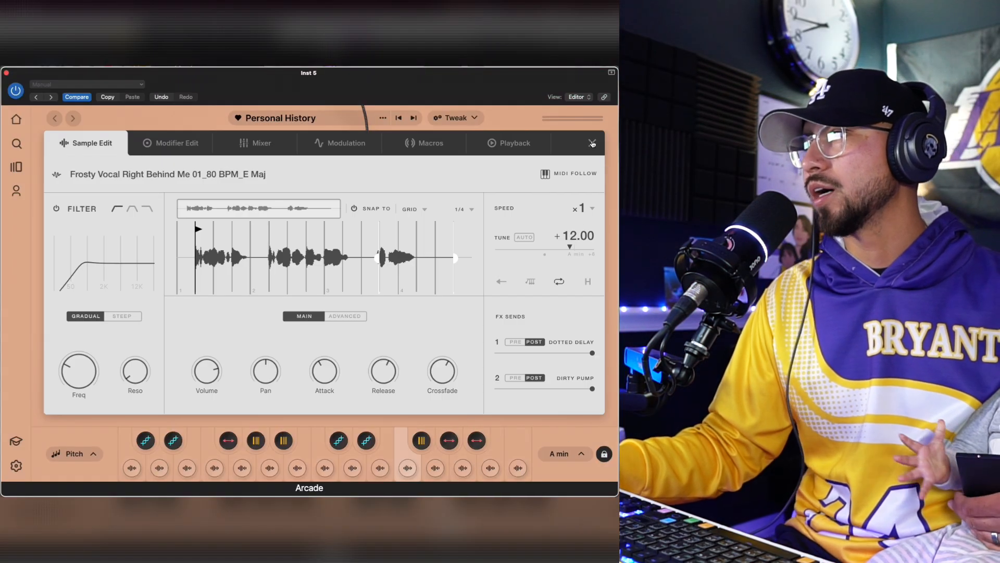
# Step: Close the Arcade sample editor and the plug-in on Inst 5, and play the copied vocal from bar 5
pyautogui.click(592, 142)
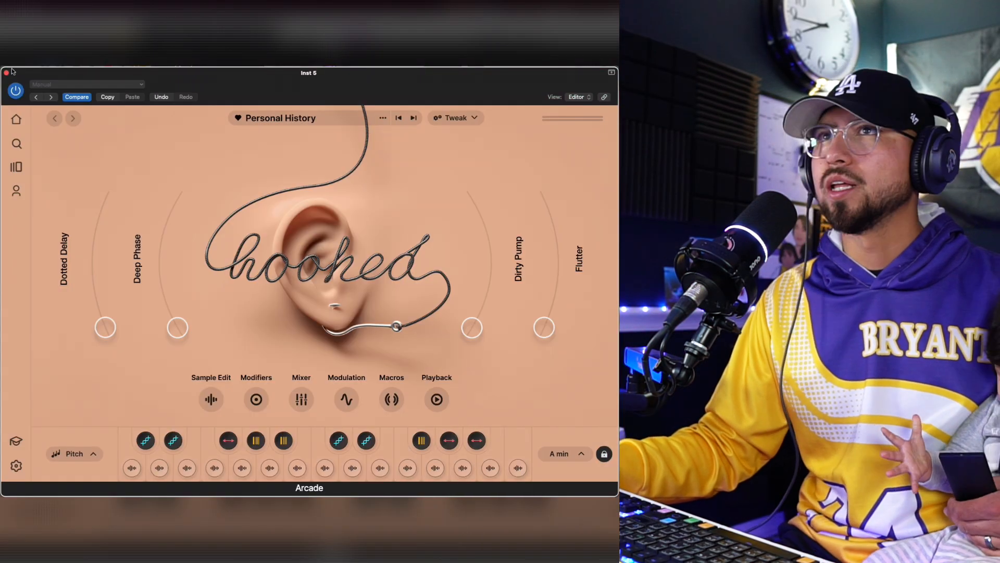
pyautogui.click(6, 73)
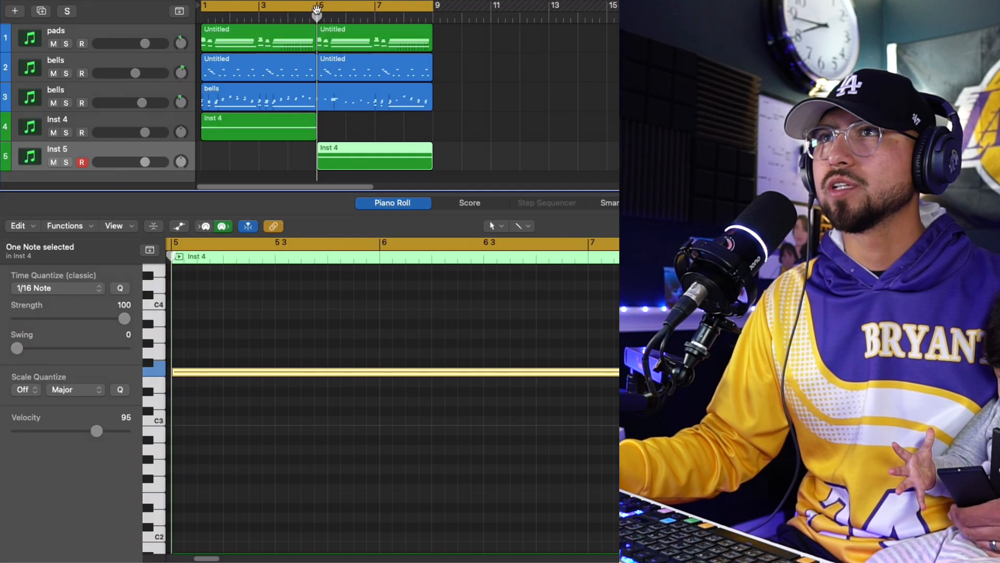
pyautogui.press('space')
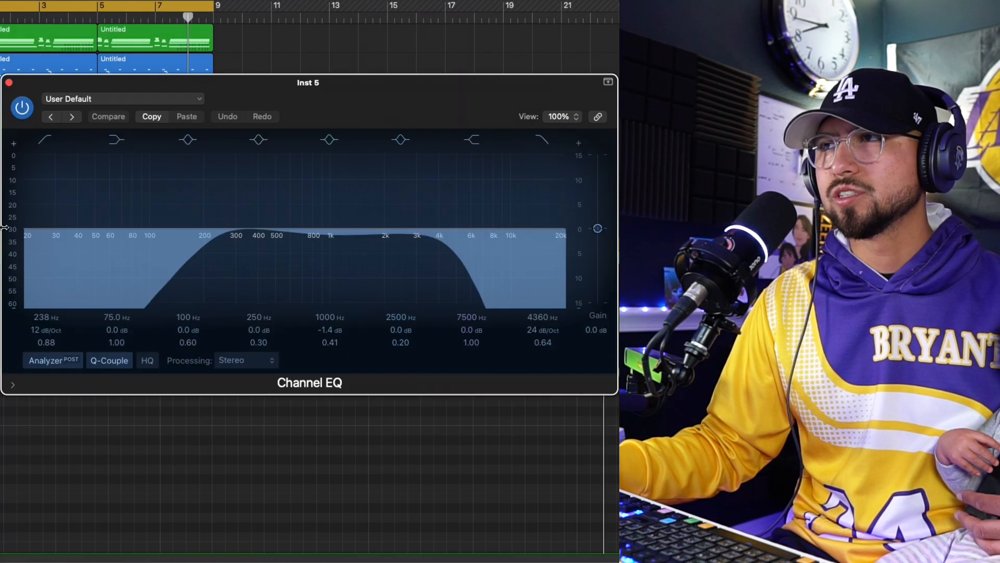
# Step: Narrow the vocal Channel EQs, moving Inst 5's cutoffs to about 400 Hz and 1.3 kHz and Inst 4's high cut to about 2 kHz
pyautogui.moveTo(459, 230); pyautogui.dragTo(350, 231)
pyautogui.moveTo(219, 233); pyautogui.dragTo(255, 236)
pyautogui.moveTo(330, 238); pyautogui.dragTo(320, 240)
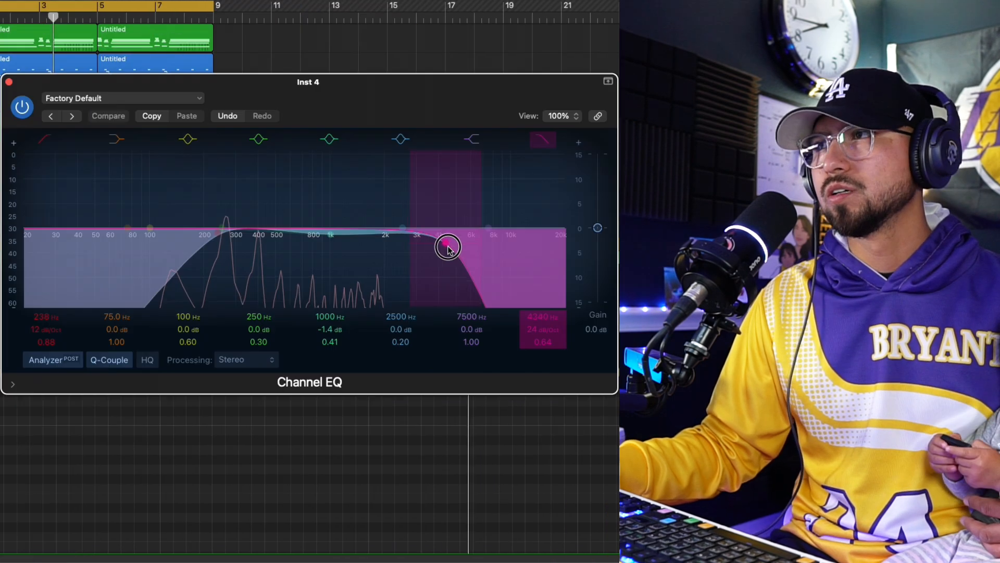
pyautogui.moveTo(447, 246); pyautogui.dragTo(393, 245)
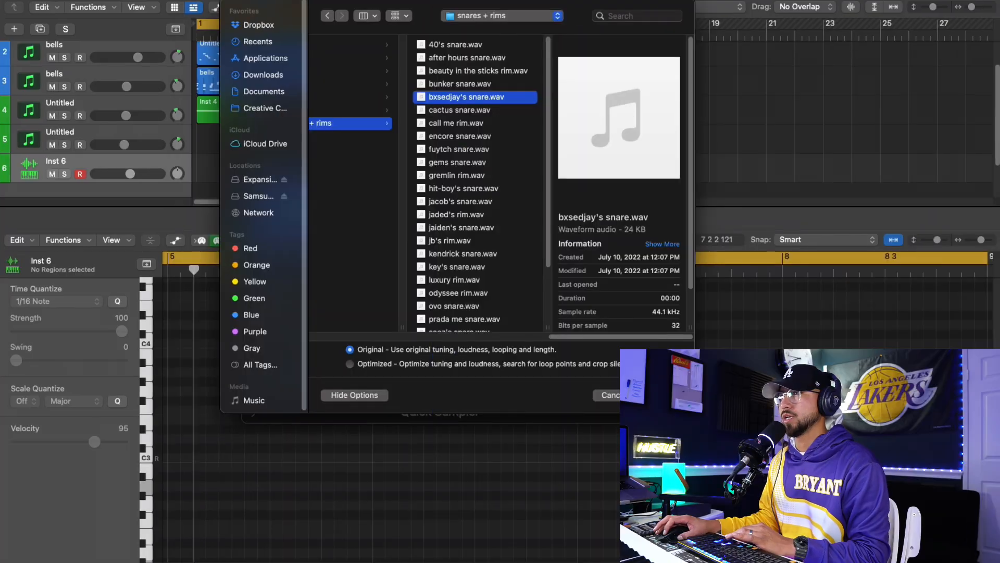
# Step: Load bxsedjay's snare.wav into Quick Sampler on Inst 6 and turn on pattern steps 5 and 13
pyautogui.press('Return')
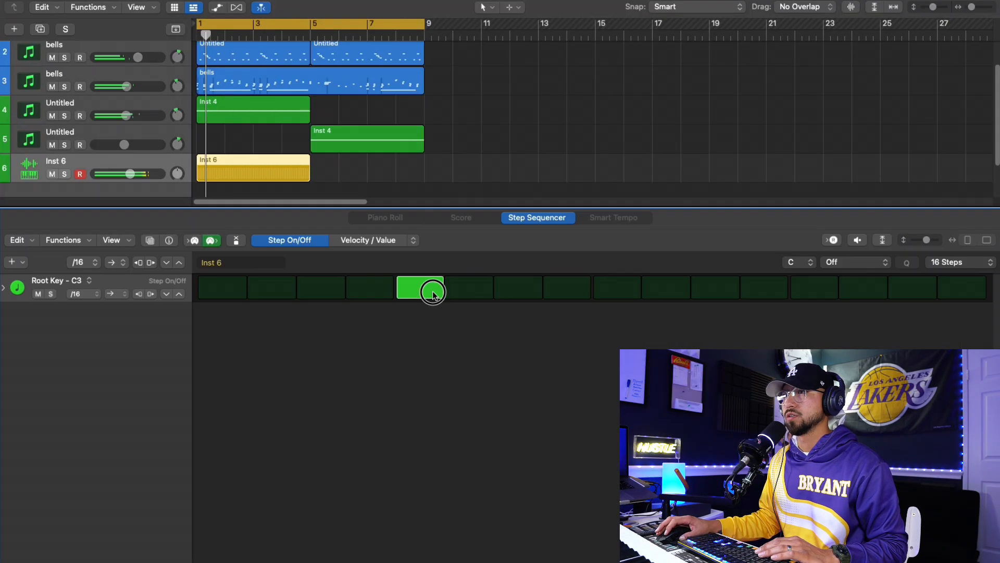
pyautogui.click(797, 290)
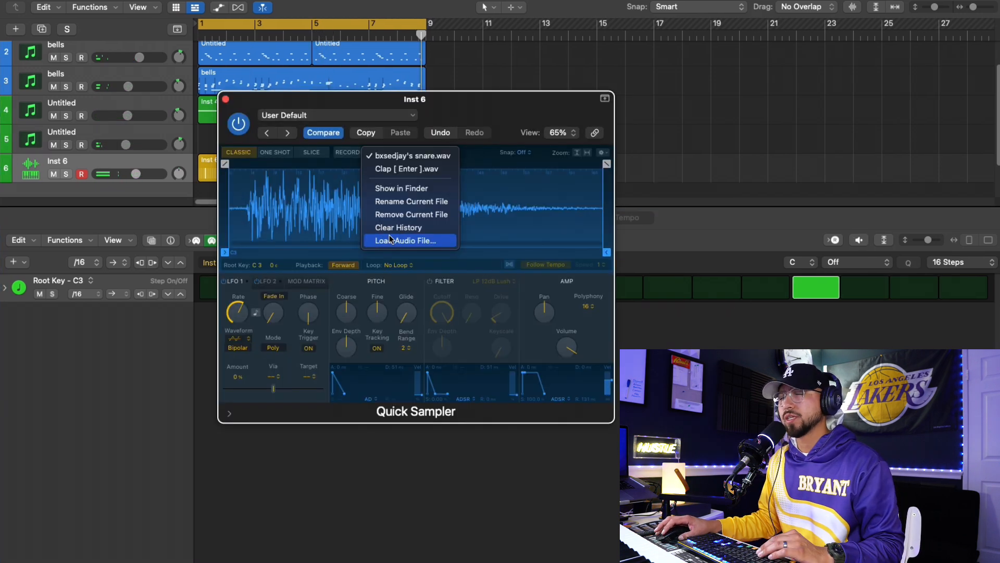
# Step: Replace the Quick Sampler sound on Inst 6 with gremlin rim.wav from the snares + rims folder
pyautogui.click(406, 424)
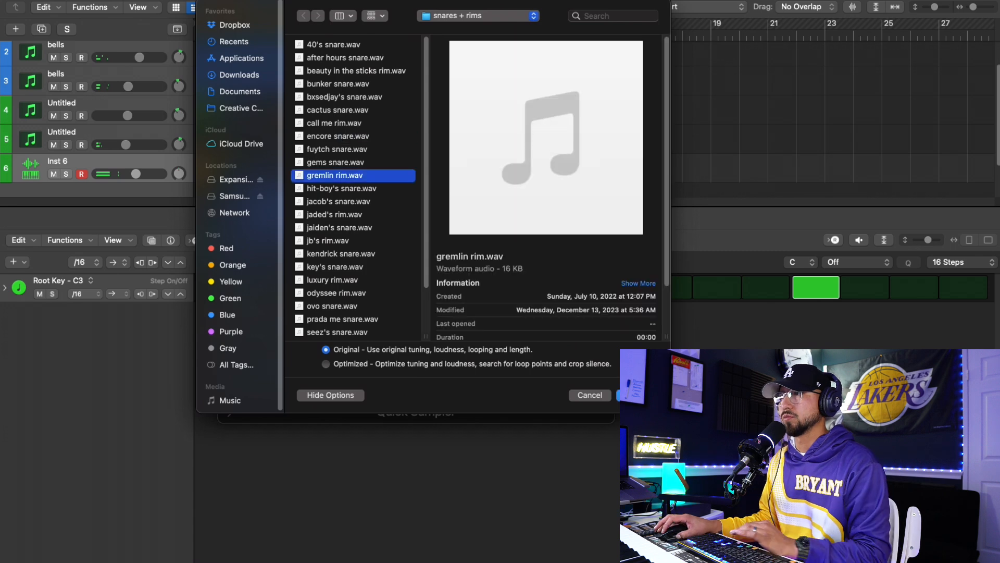
pyautogui.click(638, 395)
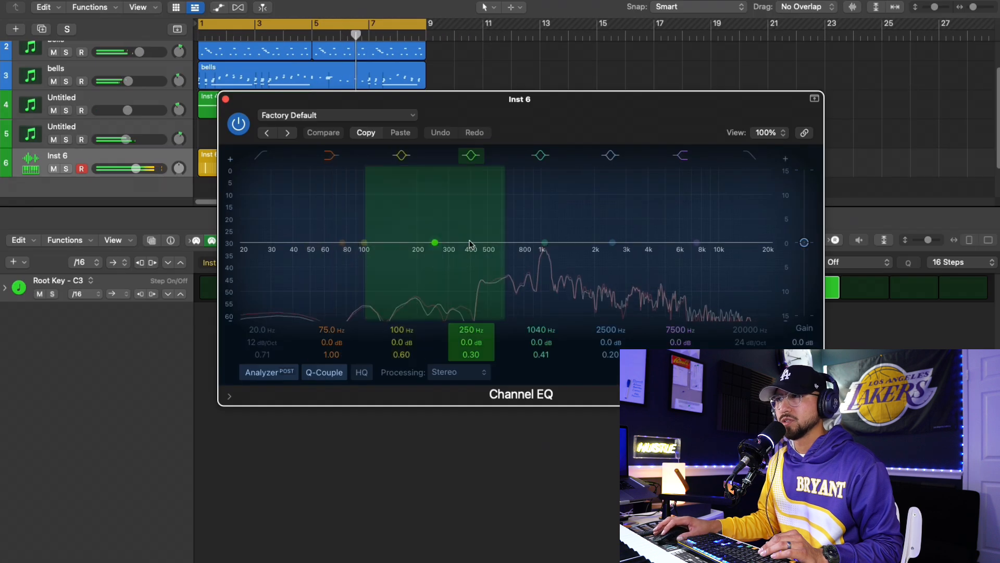
# Step: Cut 1.7 dB at 1010 Hz and reduce the 75 Hz low band in the Inst 6 Channel EQ, and lower the track volume slightly
pyautogui.click(542, 244)
pyautogui.moveTo(542, 245); pyautogui.dragTo(537, 253)
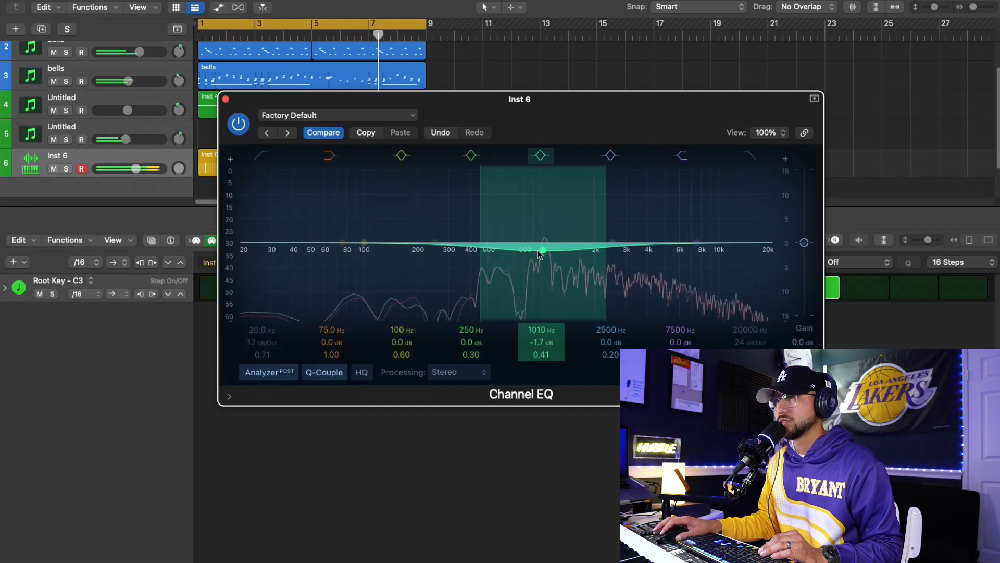
pyautogui.moveTo(341, 252); pyautogui.dragTo(341, 277)
pyautogui.moveTo(134, 169); pyautogui.dragTo(130, 169)
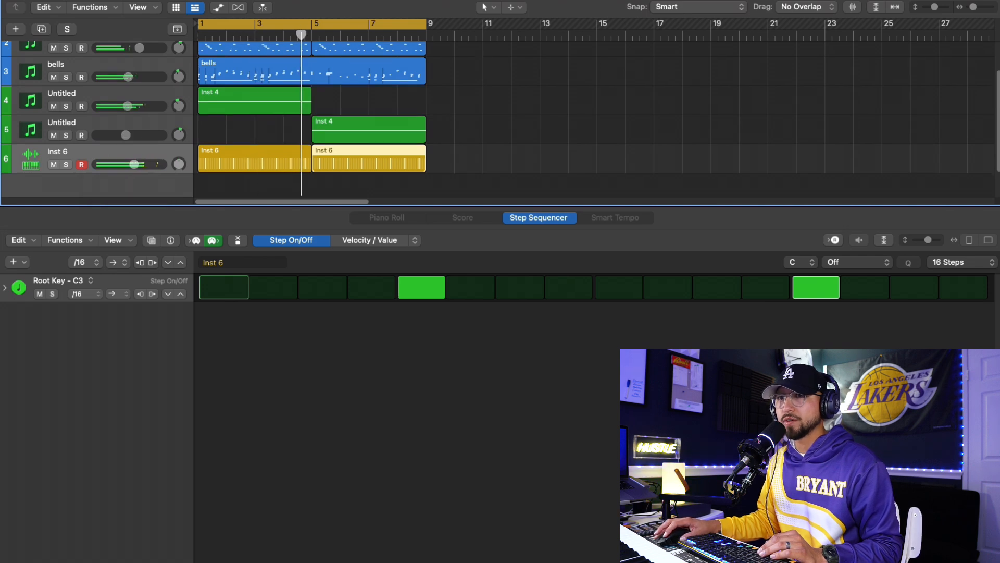
# Step: Blend a low level of Space Designer reverb into Inst 6 and check the rim briefly in solo and with the full mix
pyautogui.click(52, 544)
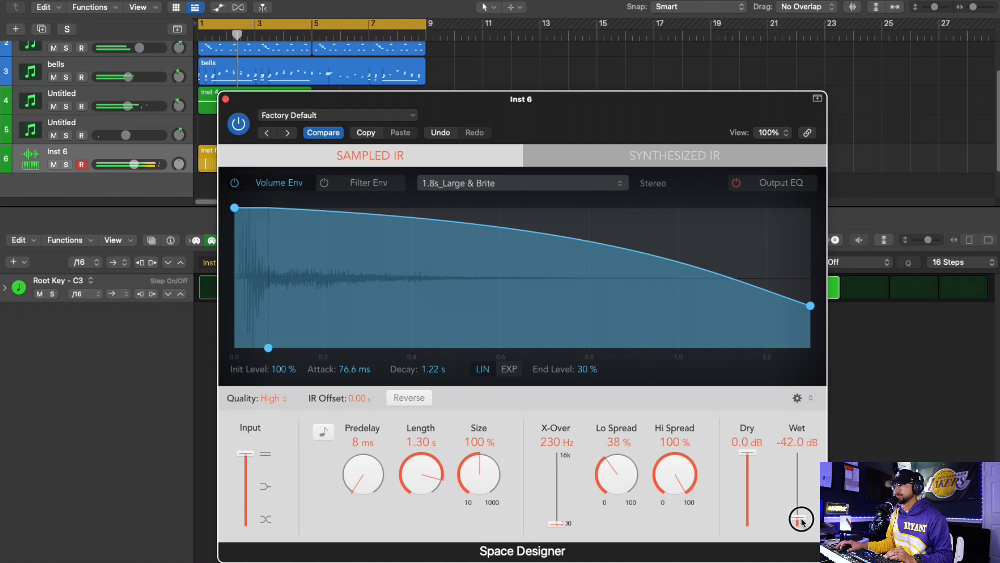
pyautogui.click(66, 164)
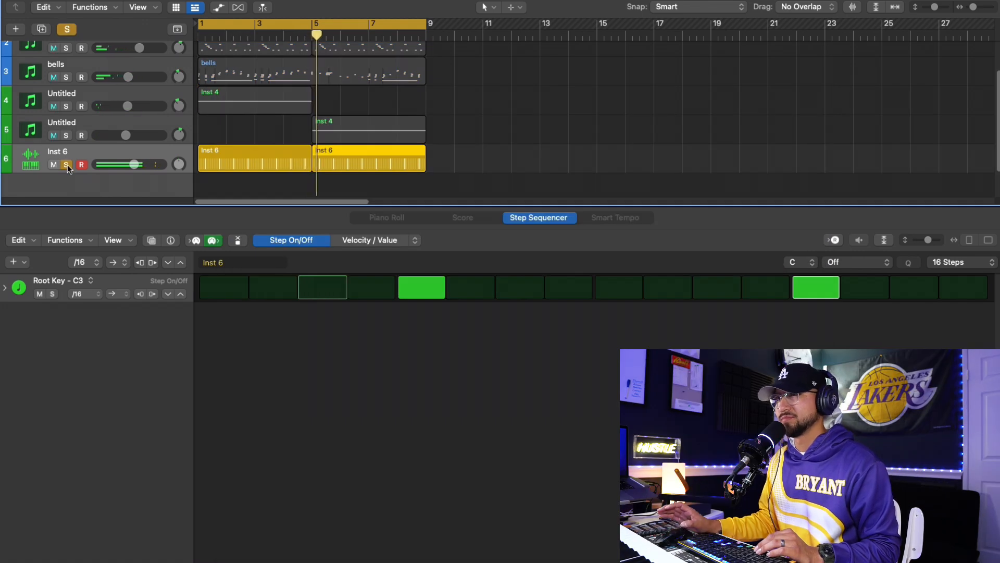
pyautogui.click(66, 165)
pyautogui.scroll(-1, 124, 177)
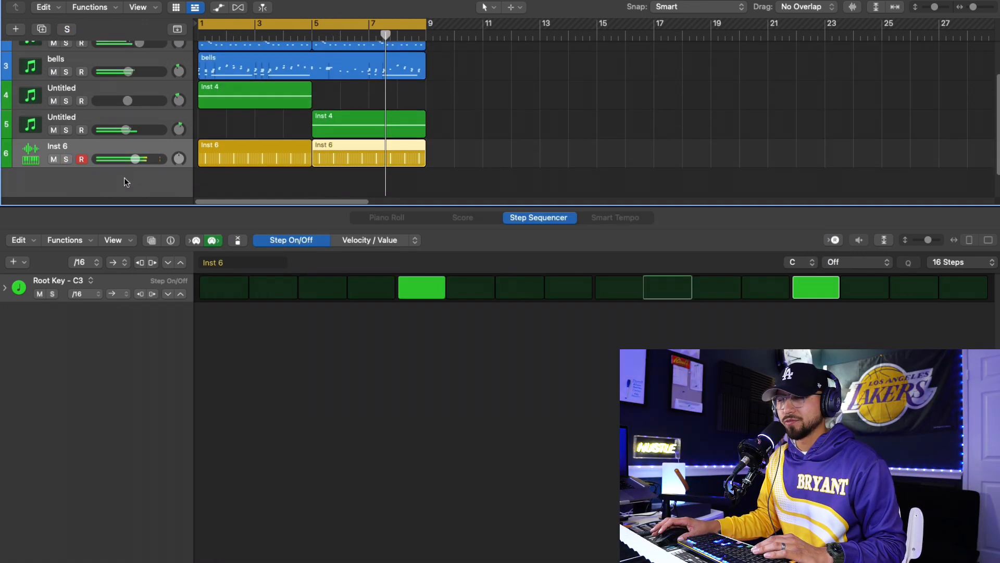
pyautogui.press('Return')
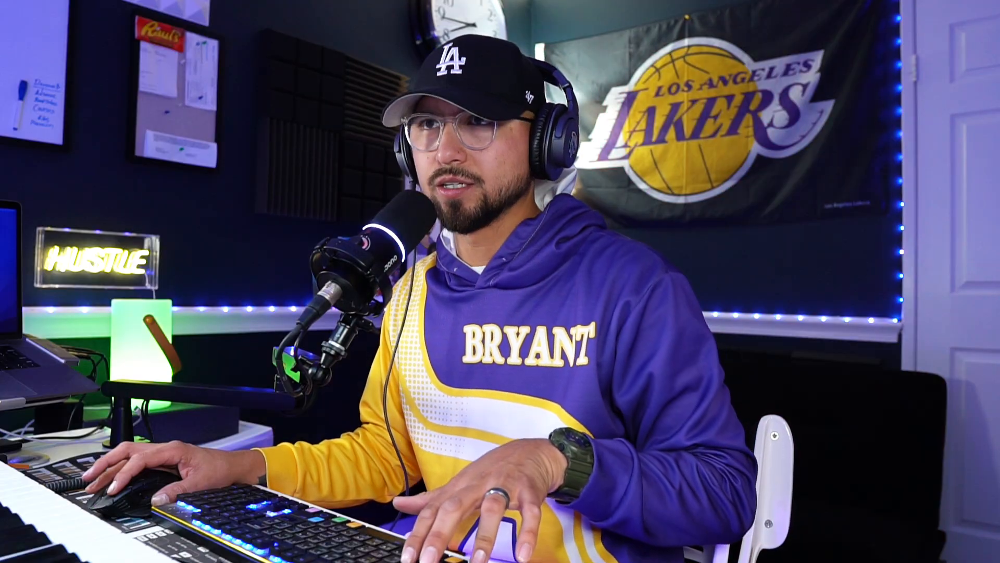
# Step: Audition bounce hh.wav from the hats folder for track 7 and turn on pattern steps 1, 2, 9 and 10
pyautogui.press('Up')
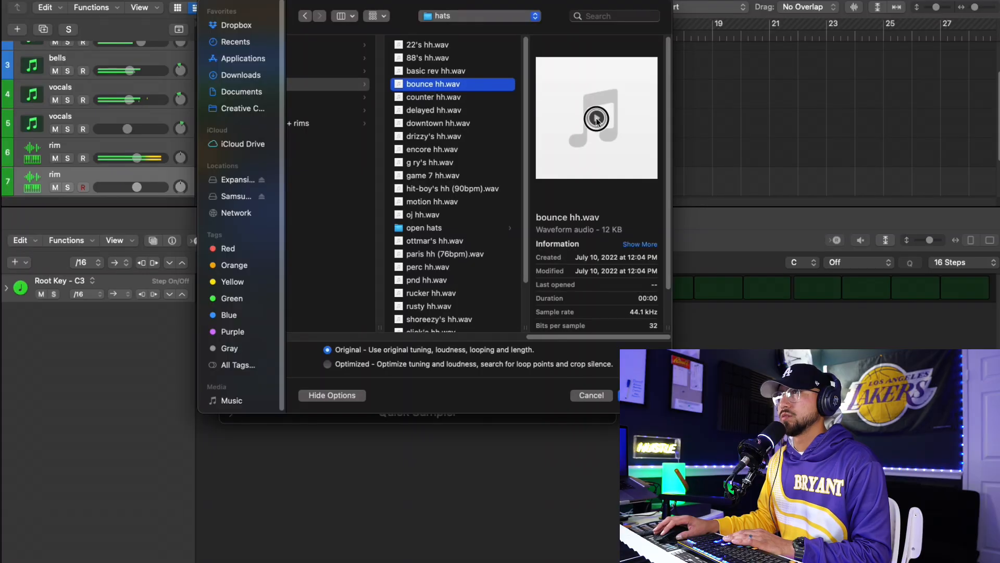
pyautogui.click(613, 292)
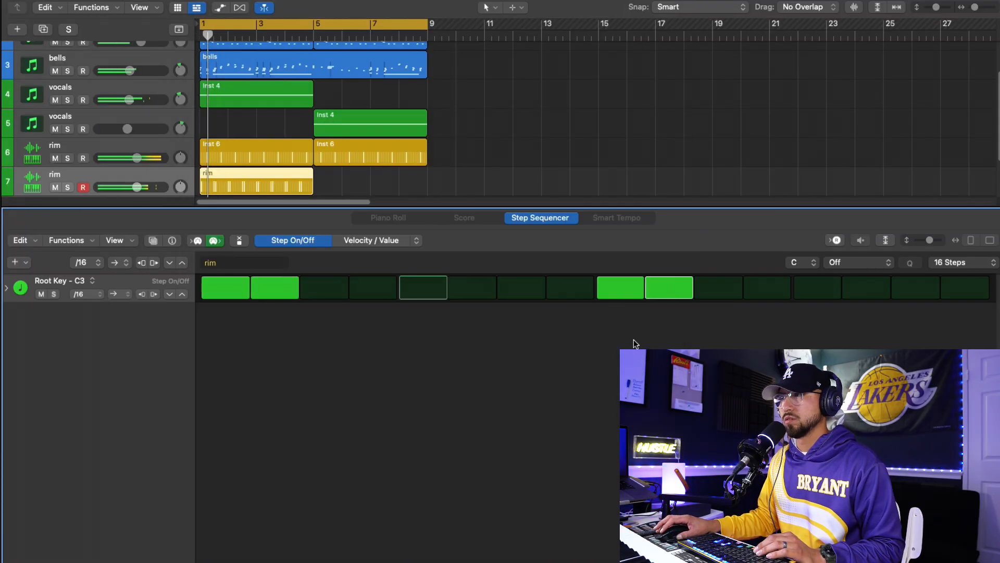
# Step: Extend the track 7 pattern to 64 steps and add a hit on step 3 after the first two
pyautogui.click(964, 262)
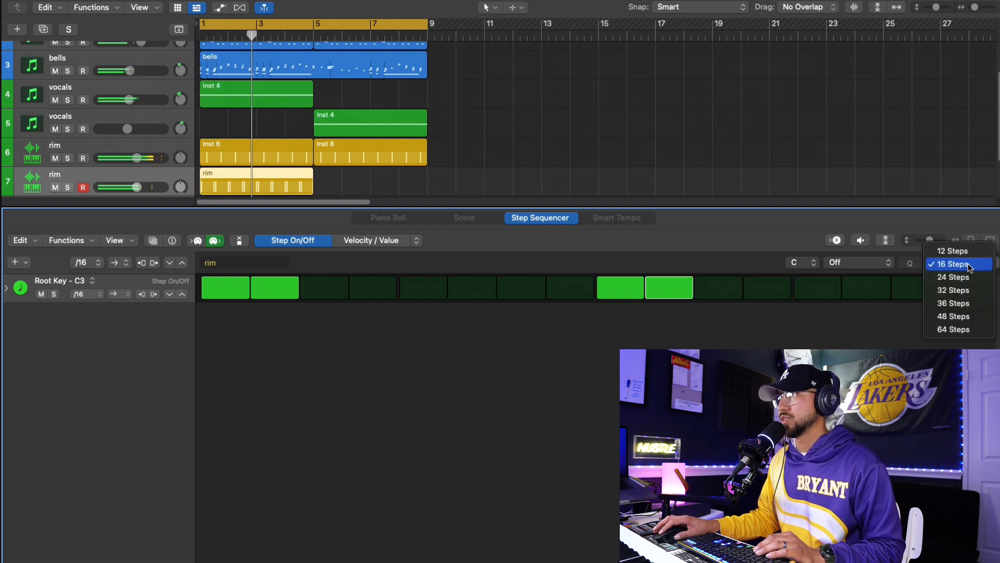
pyautogui.click(965, 328)
pyautogui.moveTo(262, 287)
pyautogui.mouseDown()
pyautogui.moveTo(508, 290)
pyautogui.moveTo(285, 287)
pyautogui.mouseUp()
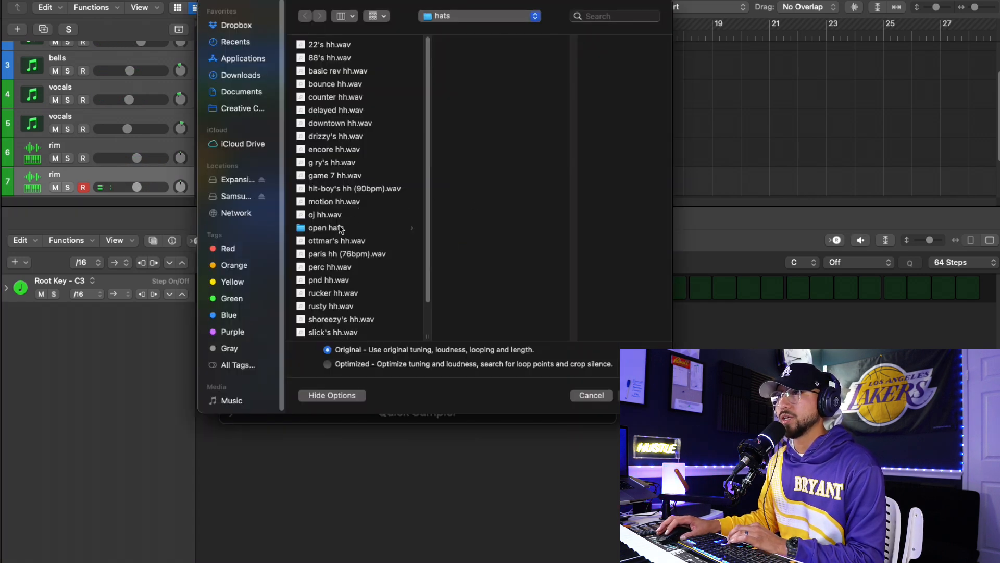
# Step: Load oj hh.wav on track 7 and turn on hat steps 9 to 12, 18 to 20 and 25 to 27
pyautogui.click(326, 214)
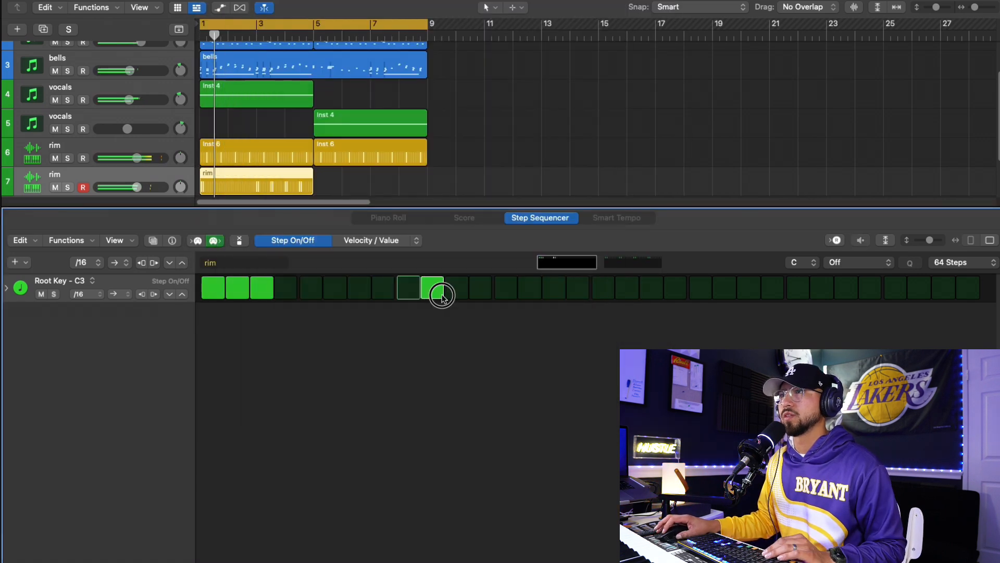
pyautogui.moveTo(436, 290); pyautogui.dragTo(491, 288)
pyautogui.click(628, 290)
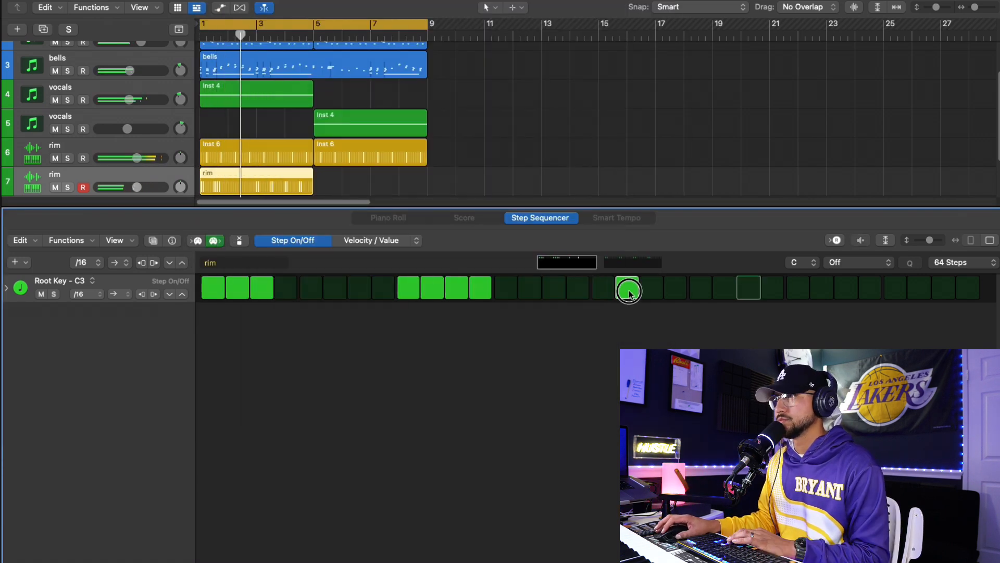
pyautogui.moveTo(629, 293); pyautogui.dragTo(675, 290)
pyautogui.moveTo(798, 290); pyautogui.dragTo(847, 292)
# Step: Adjust the velocity of the hat hit on step 9 and play the pattern from the start
pyautogui.click(371, 241)
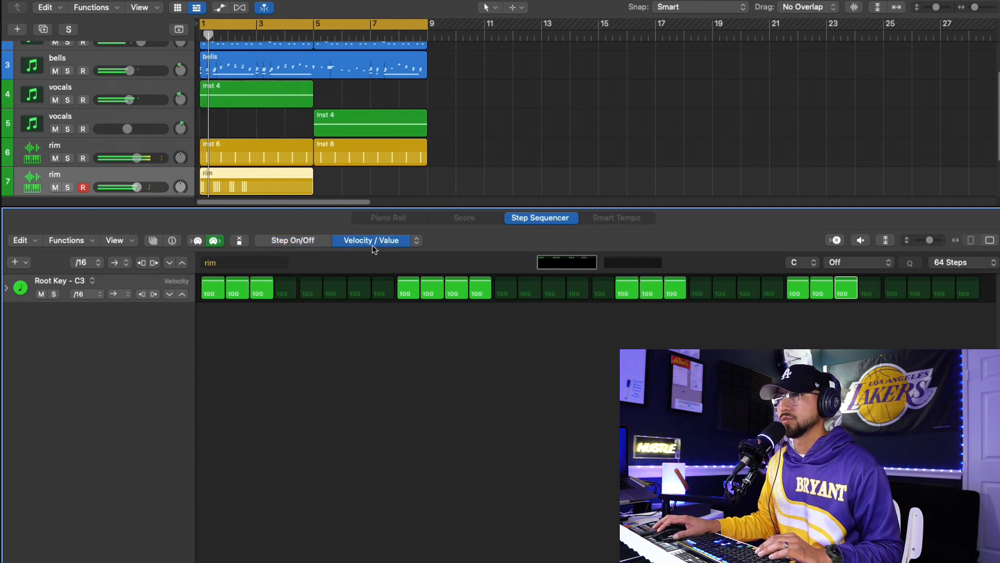
pyautogui.moveTo(410, 295); pyautogui.dragTo(411, 290)
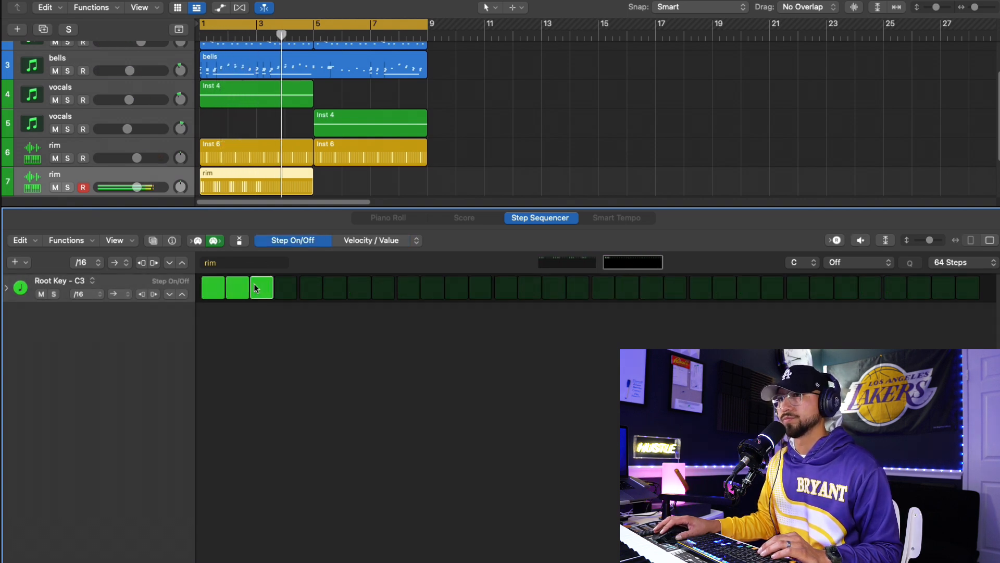
pyautogui.press('Return')
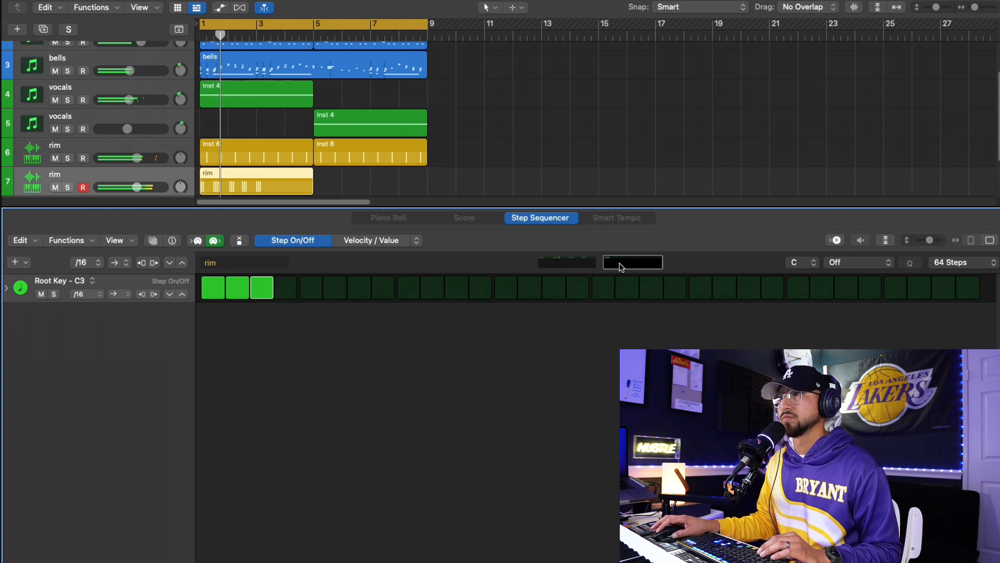
# Step: Remove the hat hit on step 9 of the first page, place one on step 17, and show the pattern's second page
pyautogui.click(579, 262)
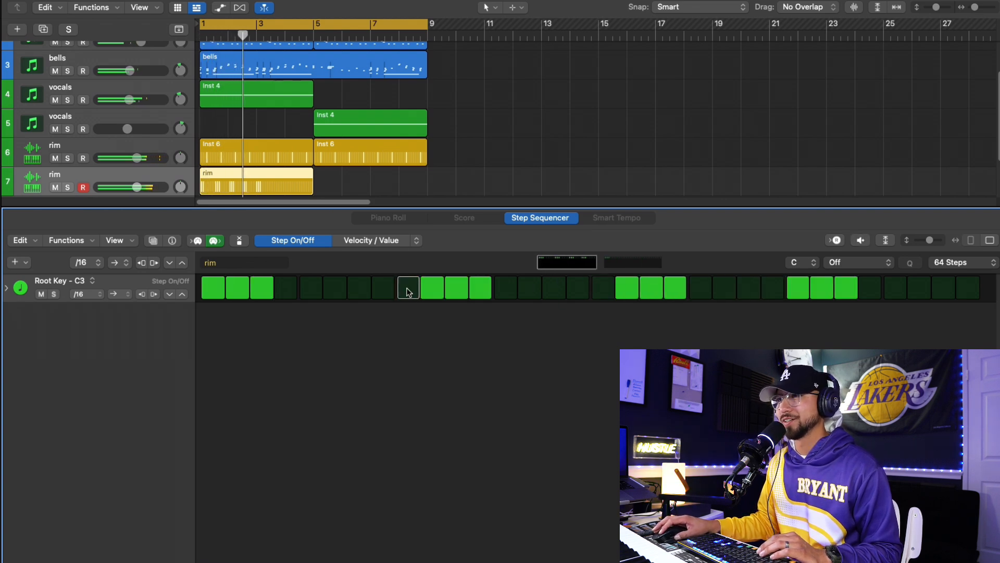
pyautogui.press('Return')
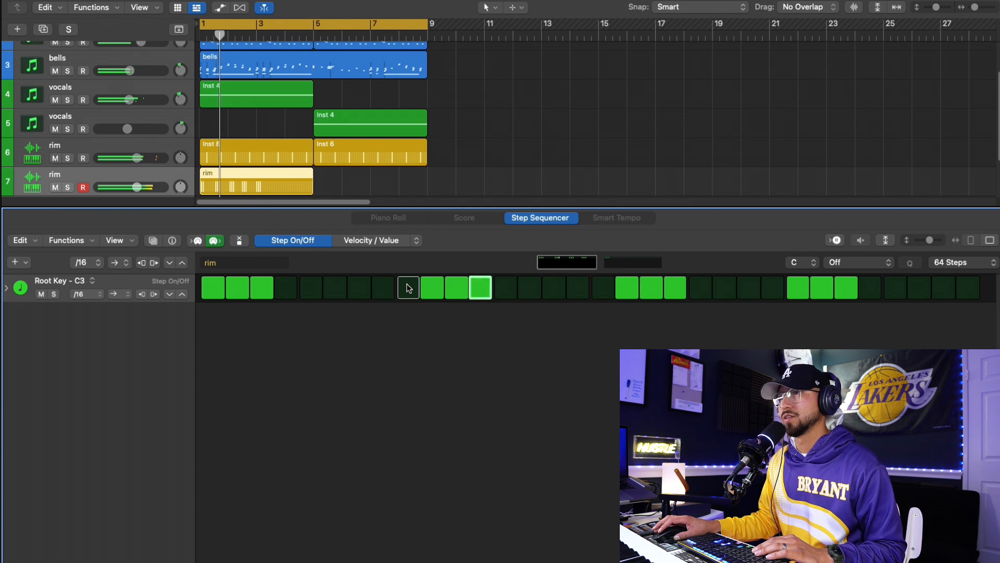
pyautogui.click(609, 289)
pyautogui.click(615, 263)
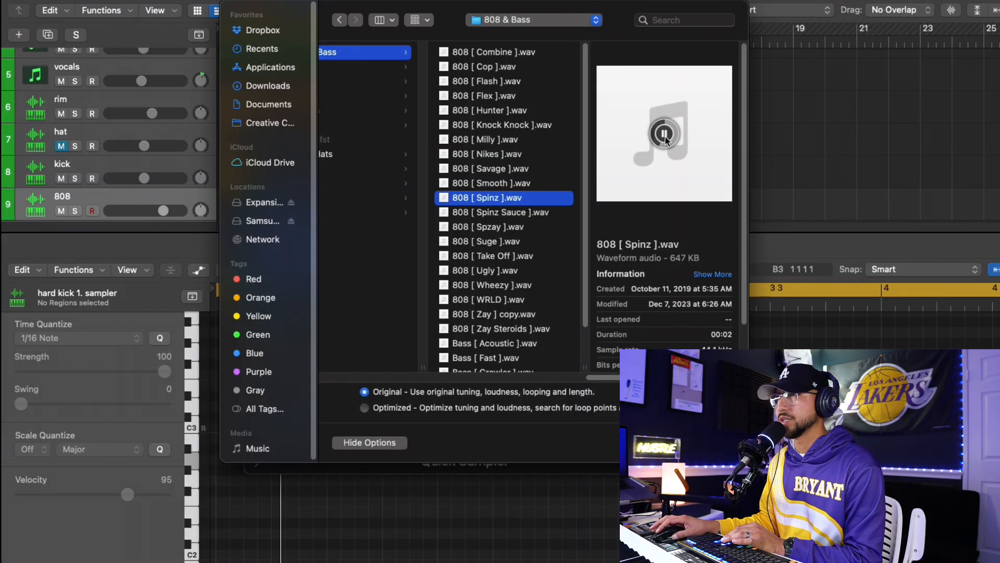
# Step: Compare the 808 [ Spinz Sauce ] and 808 [ Spinz ] samples and load 808 [ Spinz ].wav on the 808 track
pyautogui.press('Down')
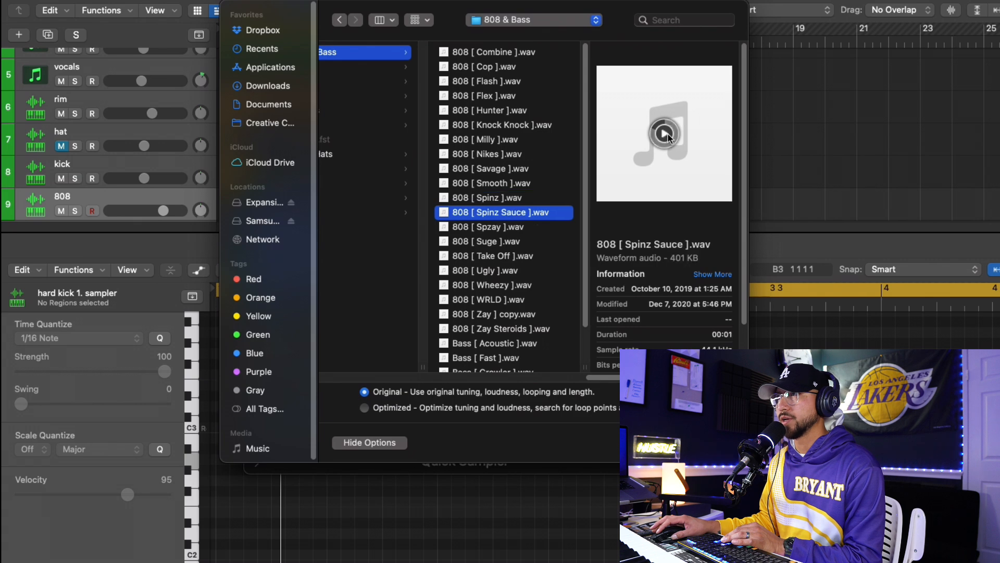
pyautogui.press('Up')
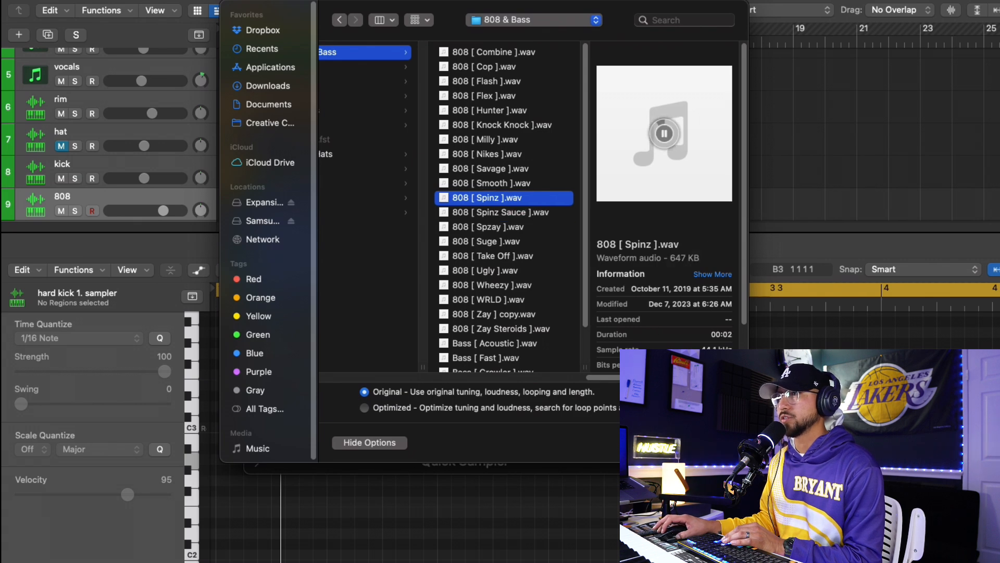
pyautogui.press('Return')
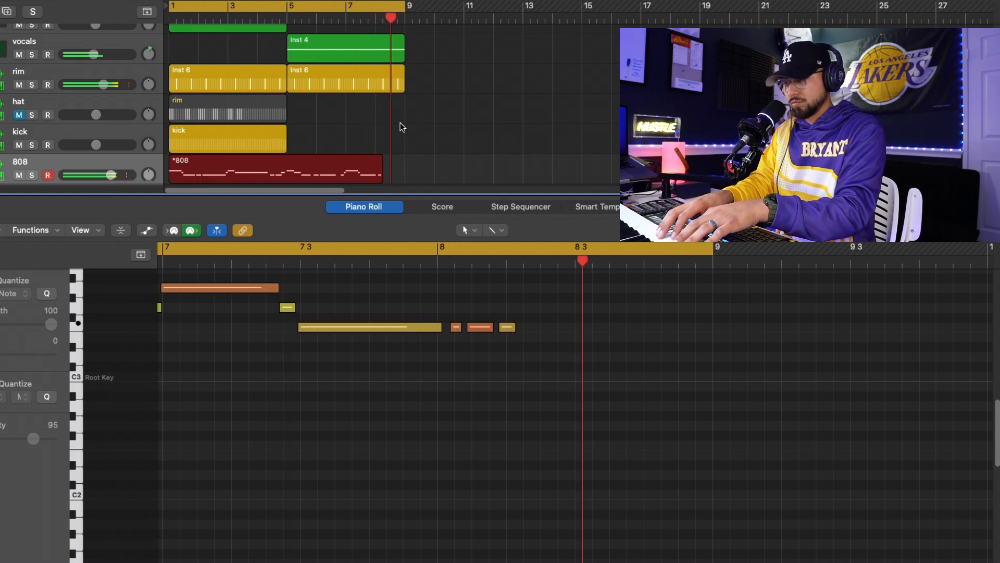
# Step: Record an eight-bar 808 bass line on track 9 and play back its ending from bar 8
pyautogui.press('space')
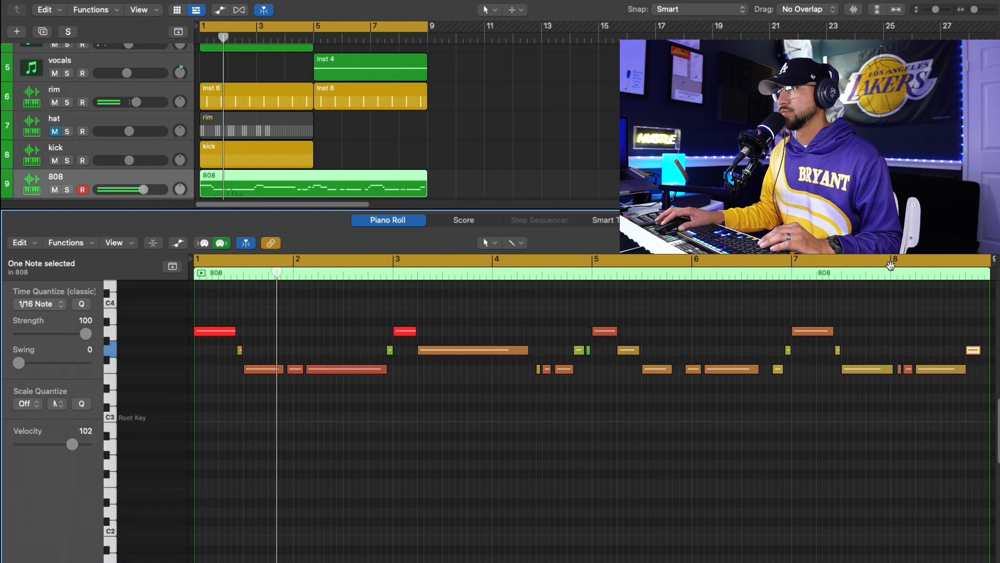
pyautogui.click(889, 263)
pyautogui.doubleClick(830, 278)
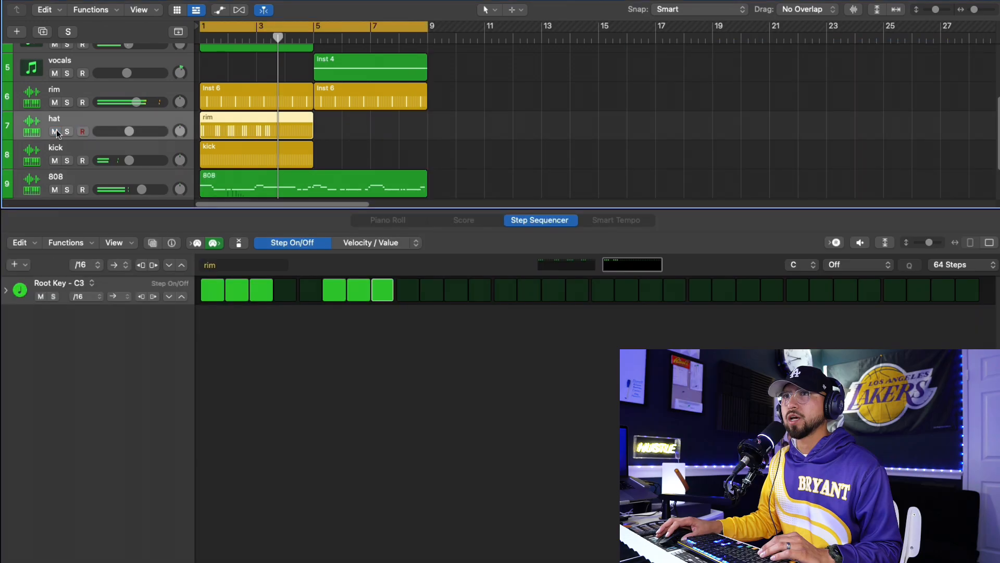
# Step: On the hat pattern's second page, add hits on steps 17 to 19 and 25 to 27, and fill the remaining steps
pyautogui.moveTo(603, 290); pyautogui.dragTo(650, 290)
pyautogui.moveTo(797, 290); pyautogui.dragTo(845, 291)
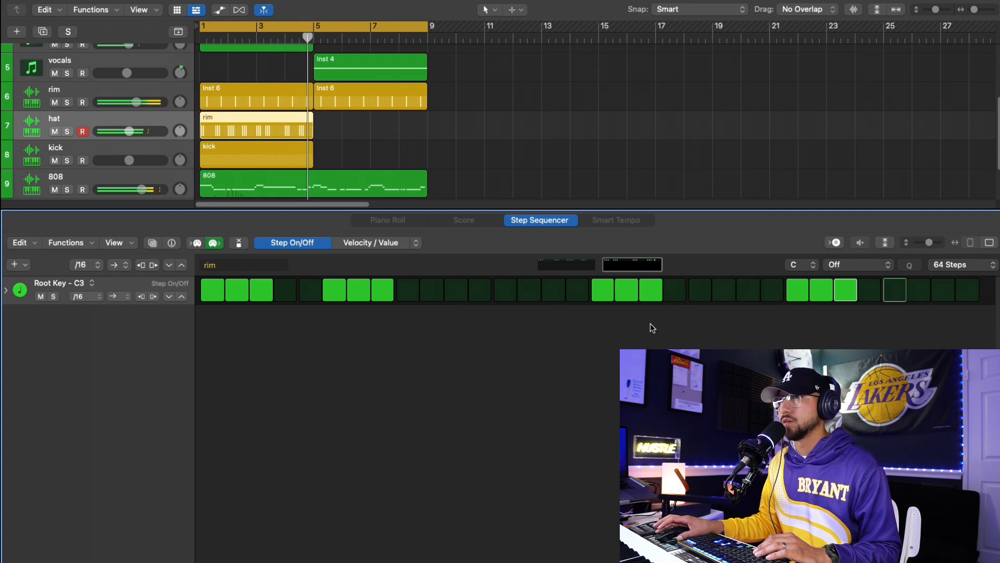
pyautogui.moveTo(284, 290); pyautogui.dragTo(327, 289)
pyautogui.moveTo(408, 295); pyautogui.dragTo(564, 292)
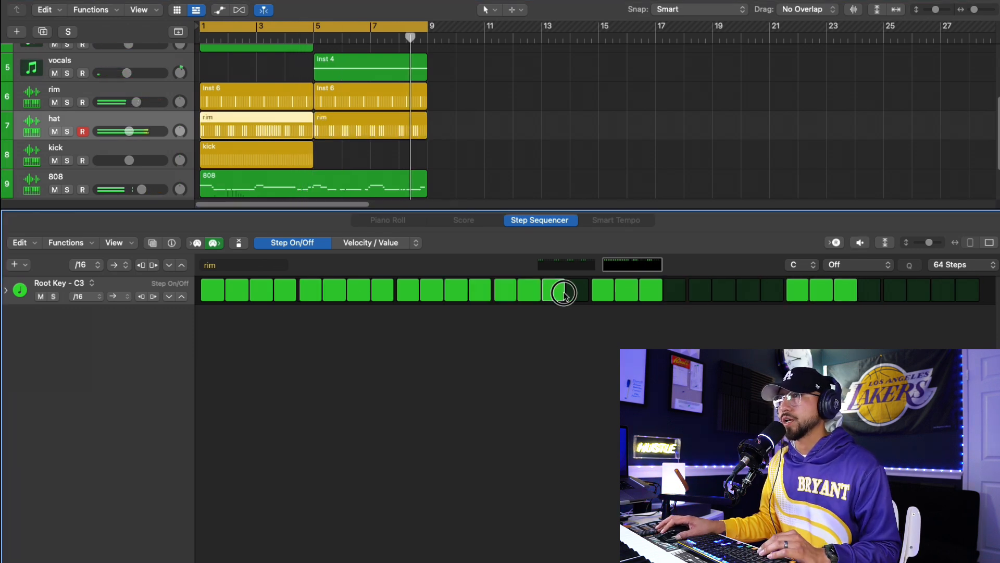
pyautogui.moveTo(682, 293); pyautogui.dragTo(969, 289)
# Step: Fill every remaining step on the first page of the hat pattern with hits
pyautogui.click(575, 265)
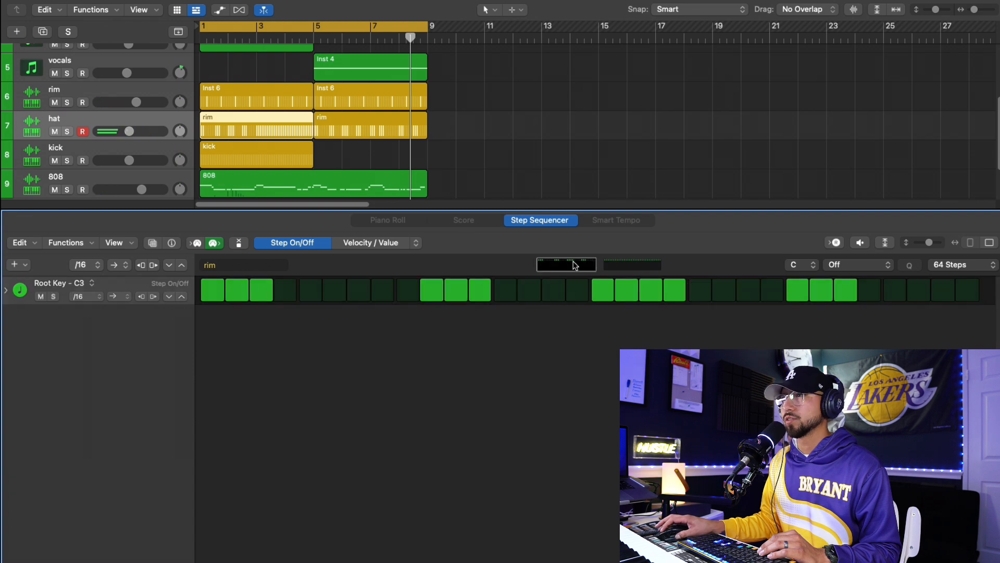
pyautogui.moveTo(278, 298); pyautogui.dragTo(527, 290)
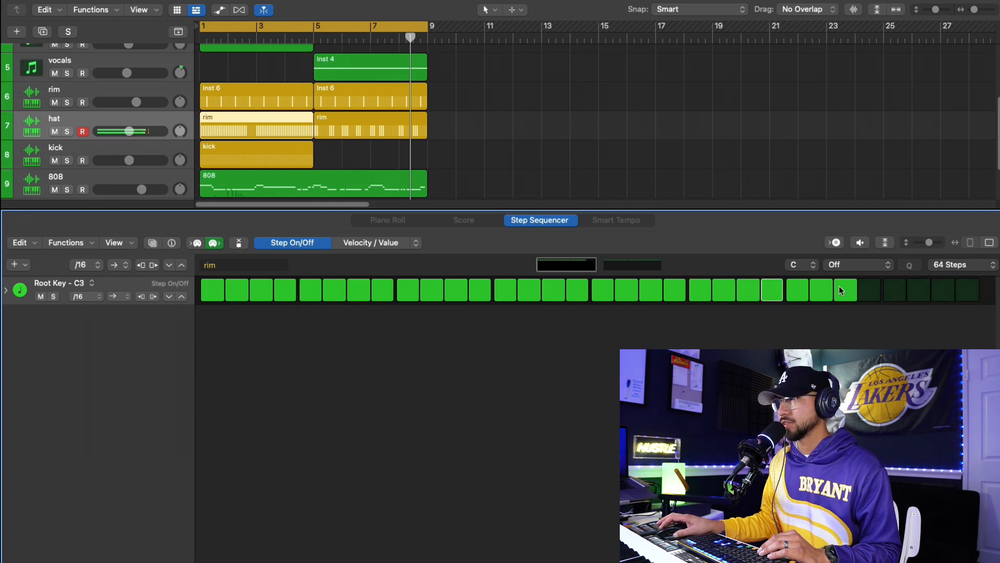
pyautogui.moveTo(839, 290); pyautogui.dragTo(929, 286)
# Step: Vary the velocities of the first-page hat hits from step 4 to about step 14
pyautogui.click(371, 243)
pyautogui.click(291, 296)
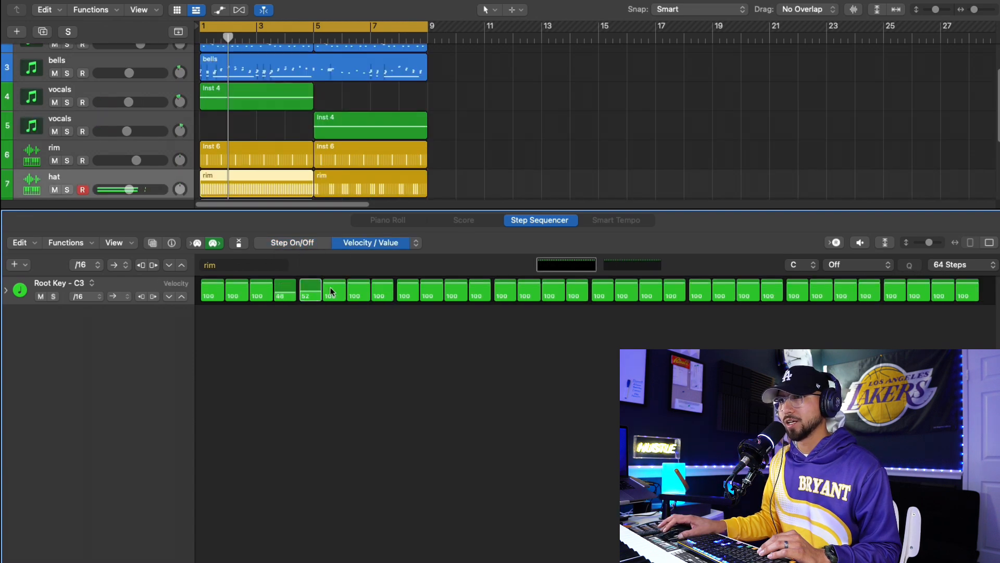
pyautogui.moveTo(380, 295); pyautogui.dragTo(528, 289)
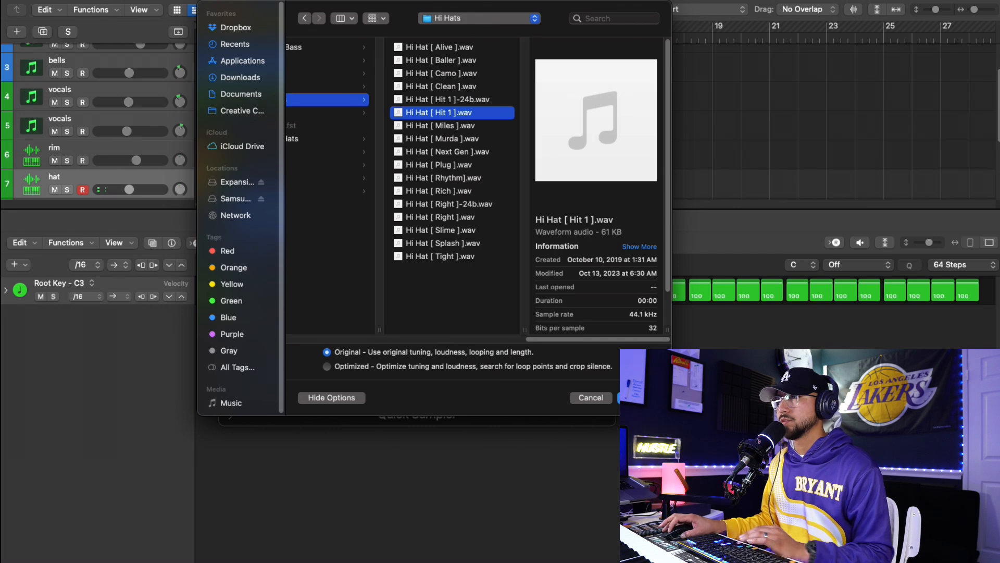
# Step: Load Hi Hat [ Hit 1 ].wav on the hat track, play it in the beat and close the sampler
pyautogui.click(640, 397)
pyautogui.press('space')
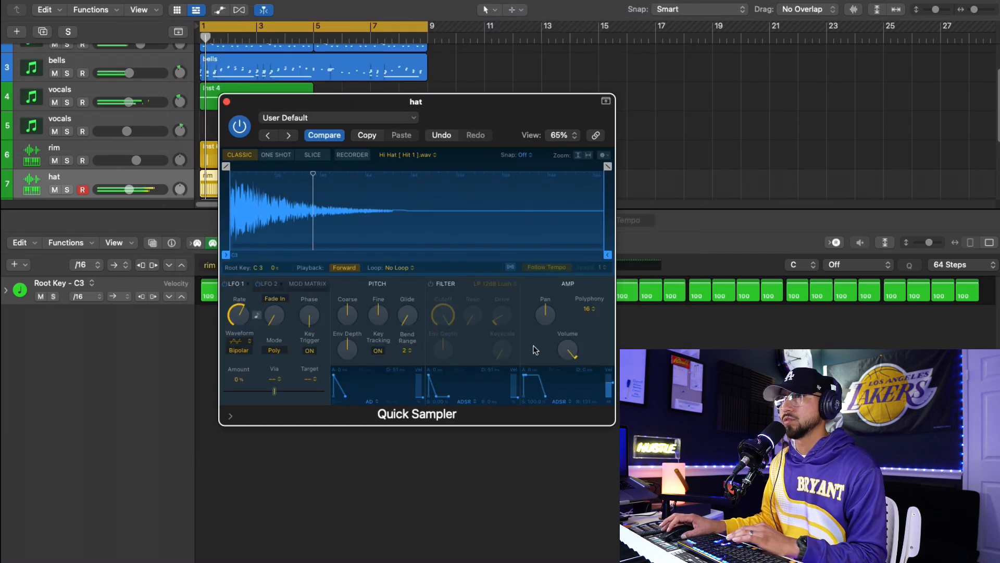
pyautogui.click(227, 102)
# Step: Vary the velocities of the first-page hat hits on steps 19 to 24 and play the beat
pyautogui.moveTo(646, 284)
pyautogui.mouseDown()
pyautogui.moveTo(671, 296)
pyautogui.moveTo(918, 288)
pyautogui.moveTo(776, 290)
pyautogui.mouseUp()
pyautogui.press('space')
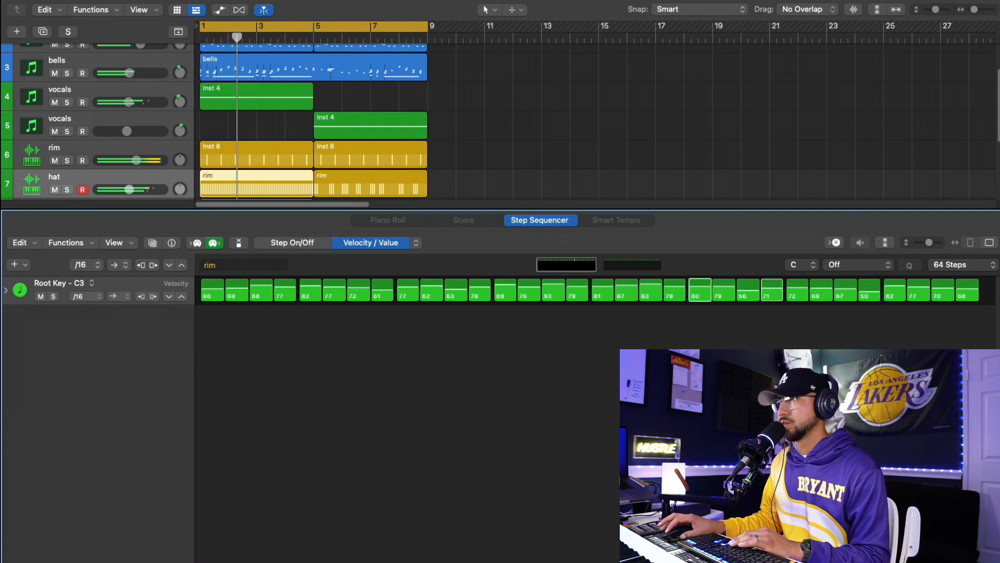
# Step: Shorten the first hat region to two bars with a 32-step pattern and repeat it to fill bars 3 and 4
pyautogui.moveTo(312, 186); pyautogui.dragTo(255, 179)
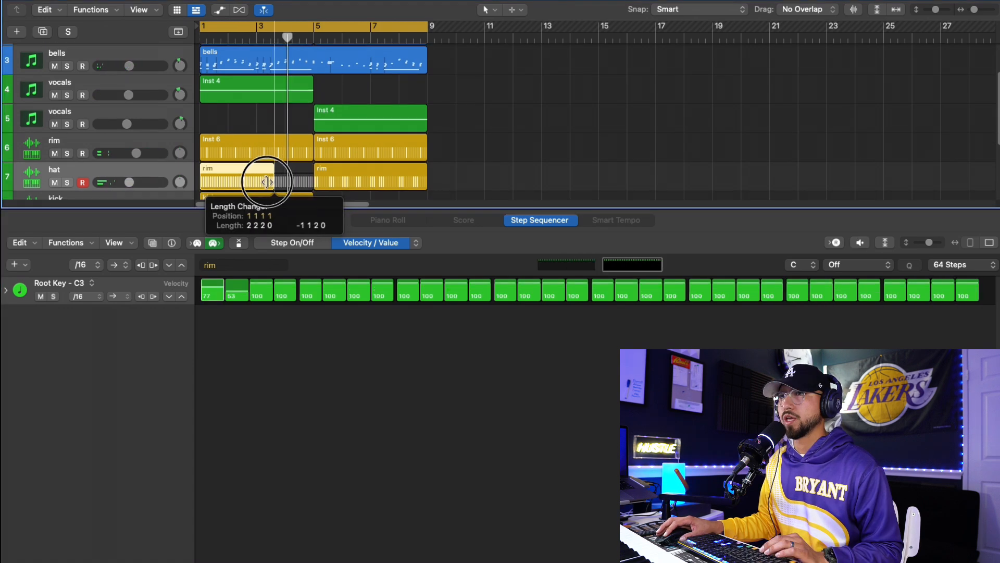
pyautogui.click(963, 264)
pyautogui.click(966, 234)
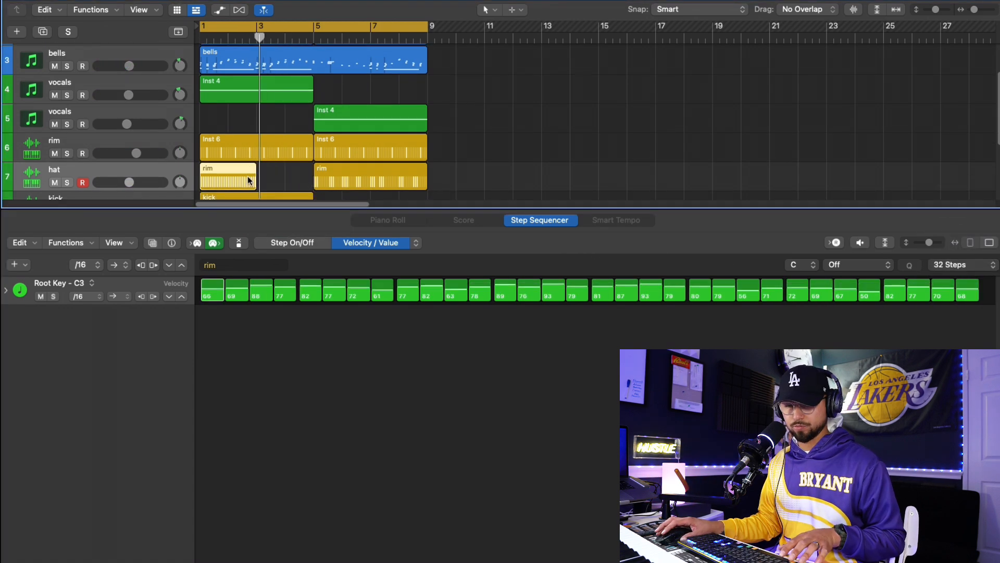
pyautogui.press('super+r')
pyautogui.press('space')
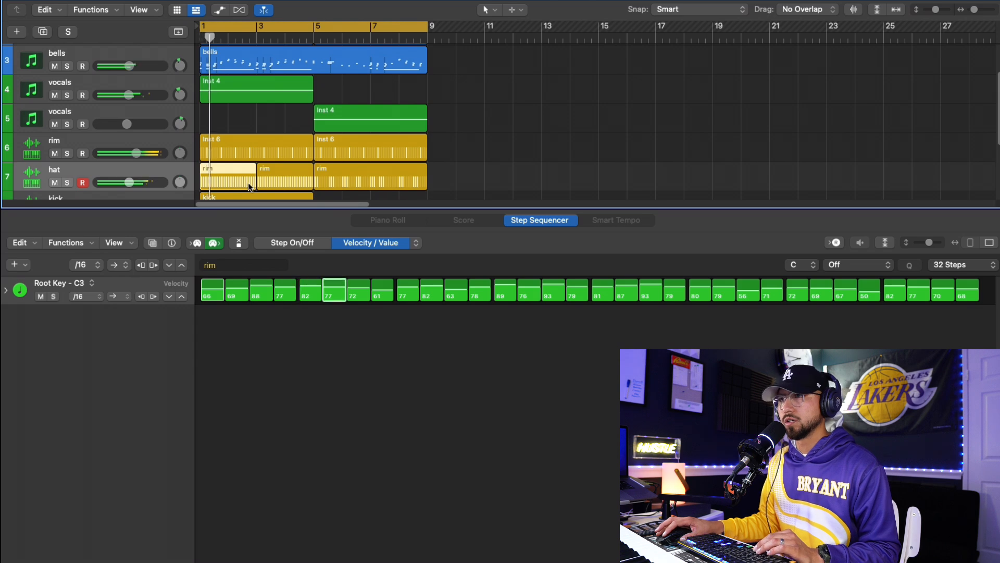
# Step: Duplicate the hat track and try moving the hat region that starts at bar 5 onto the copy
pyautogui.click(267, 181)
pyautogui.press('super+d')
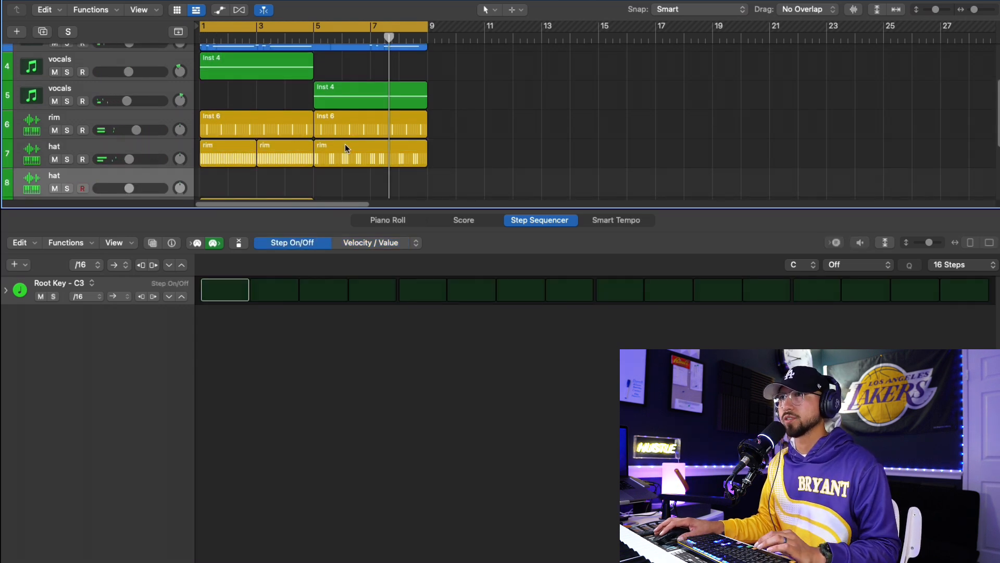
pyautogui.moveTo(345, 148); pyautogui.dragTo(226, 176)
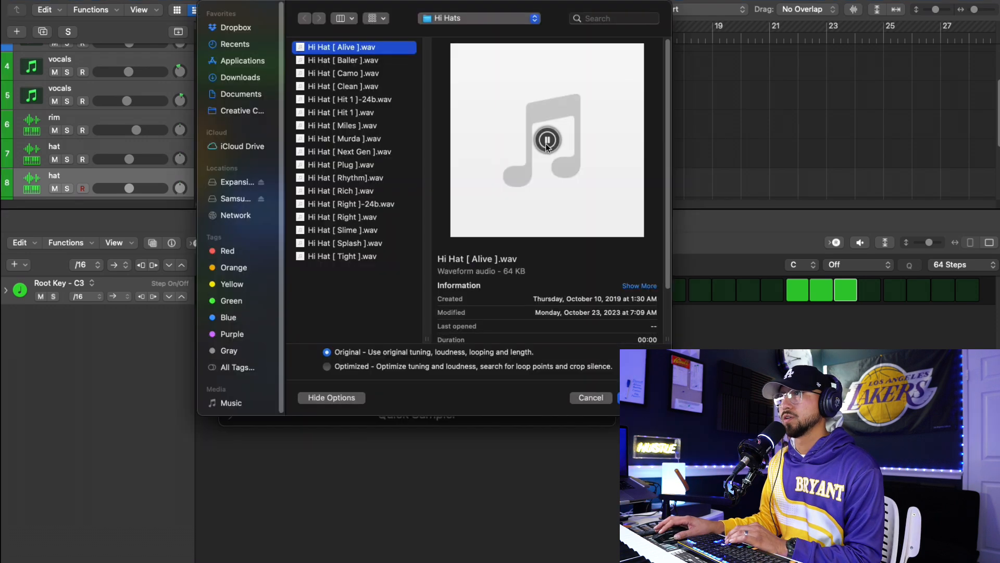
pyautogui.moveTo(354, 146); pyautogui.dragTo(355, 117)
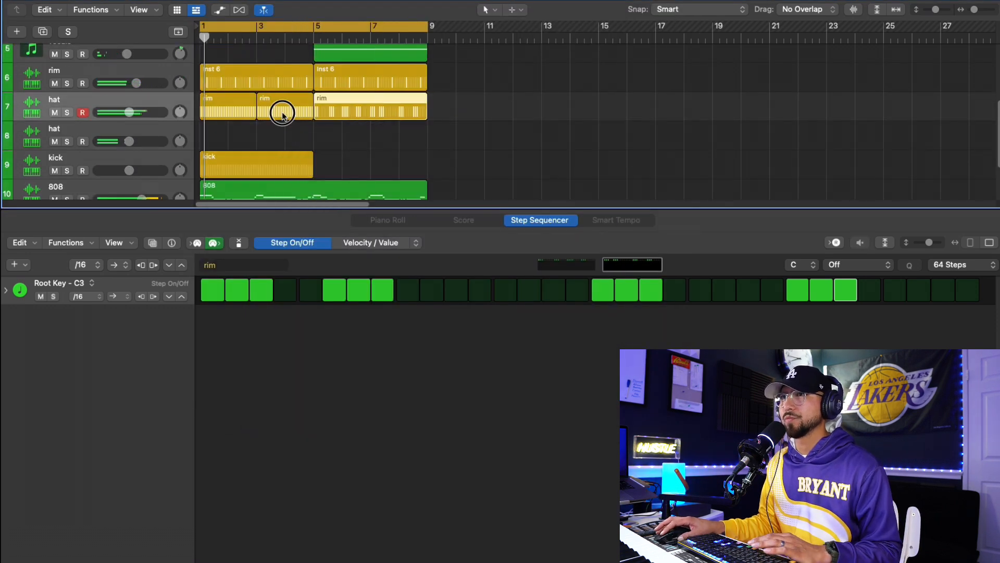
# Step: Vary the first-page velocities of the hat region at bar 5 and set the note repeat of step 27 to 5
pyautogui.click(282, 111)
pyautogui.moveTo(244, 284)
pyautogui.mouseDown()
pyautogui.moveTo(854, 289)
pyautogui.moveTo(881, 304)
pyautogui.mouseUp()
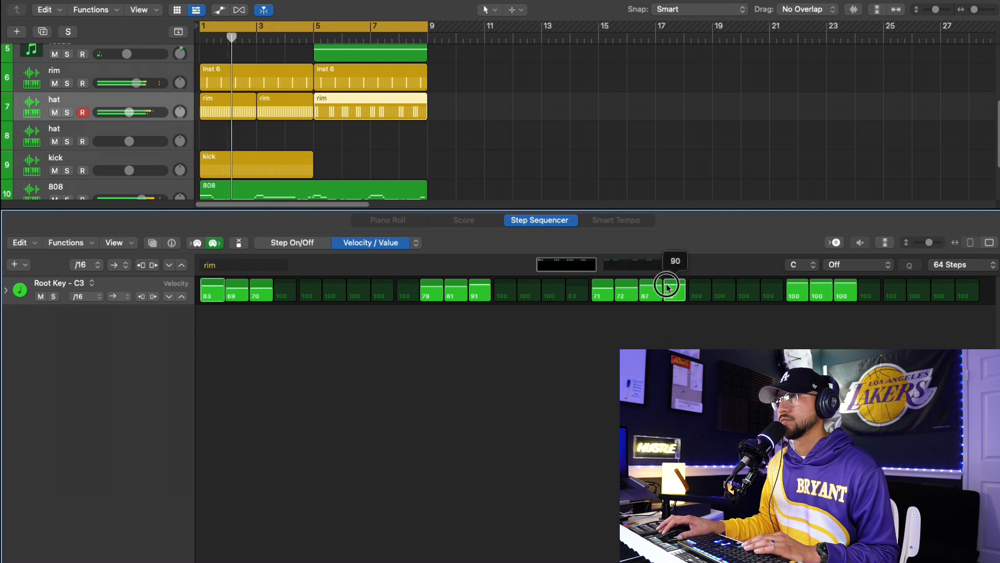
pyautogui.click(855, 294)
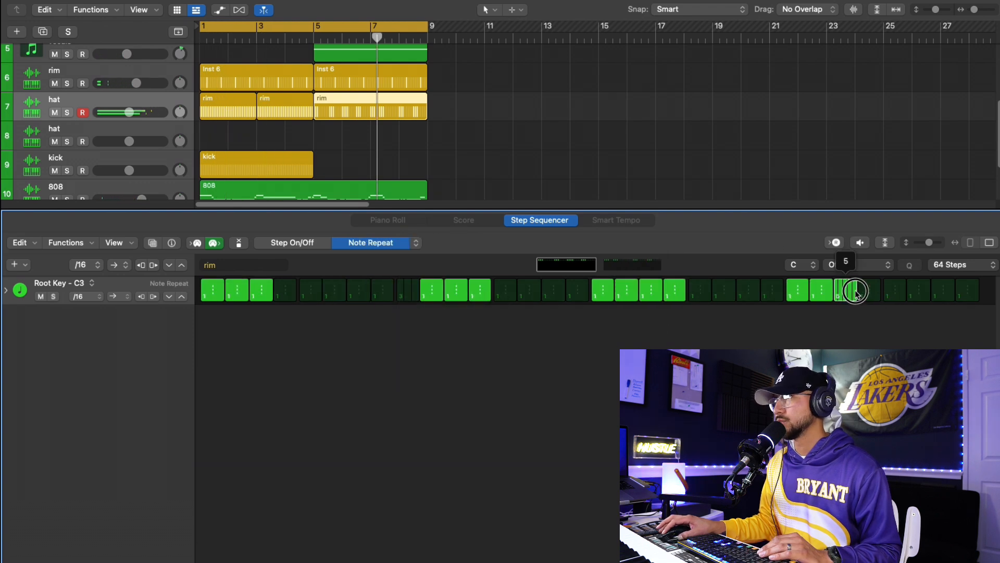
# Step: Repeat the two two-bar hat regions on track 7 from bar 5 to fill bars 5 to 8
pyautogui.click(314, 38)
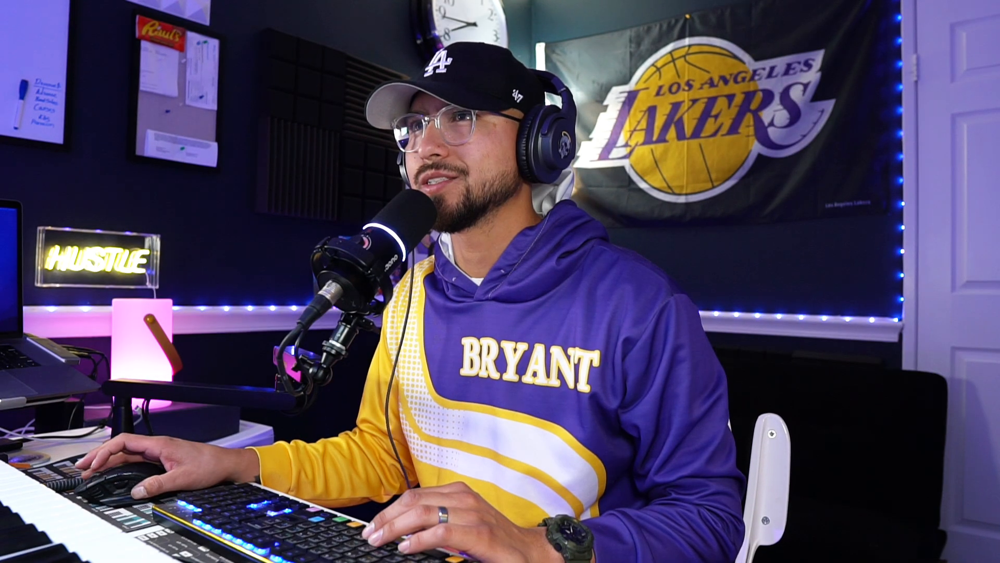
pyautogui.press('super+r')
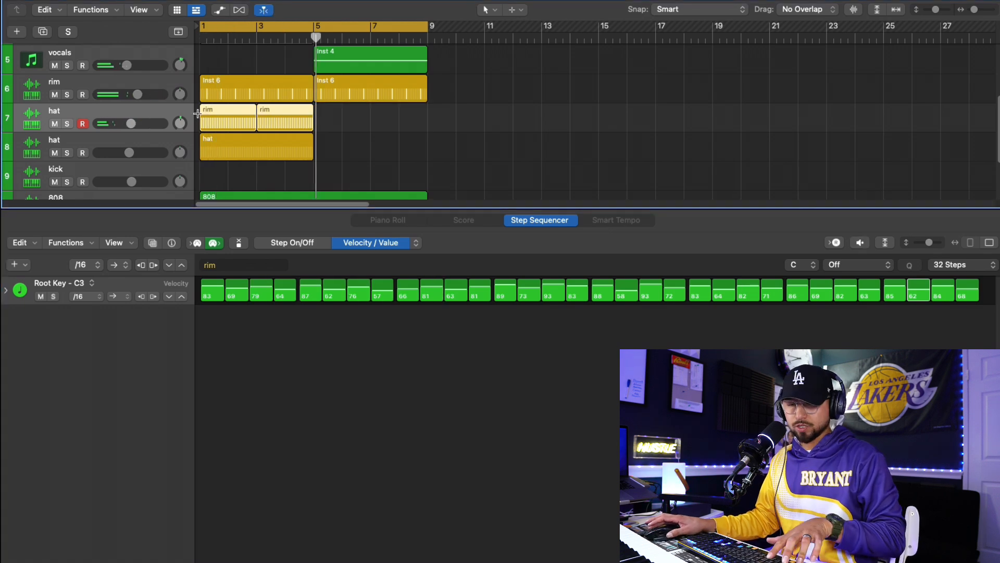
pyautogui.press('super+r')
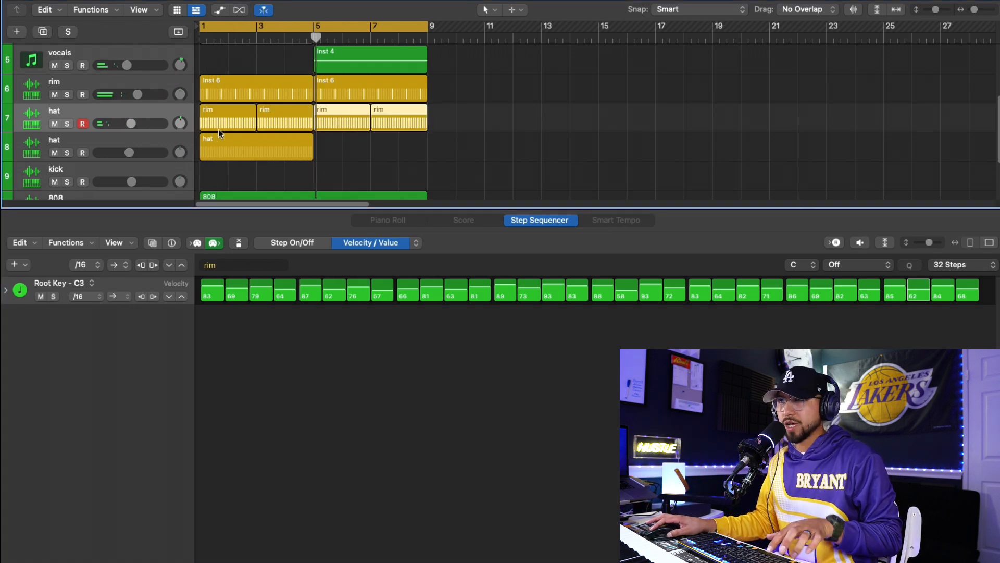
# Step: Compare the second hat track's region and adjust the panning of the hat track on track 7
pyautogui.click(230, 136)
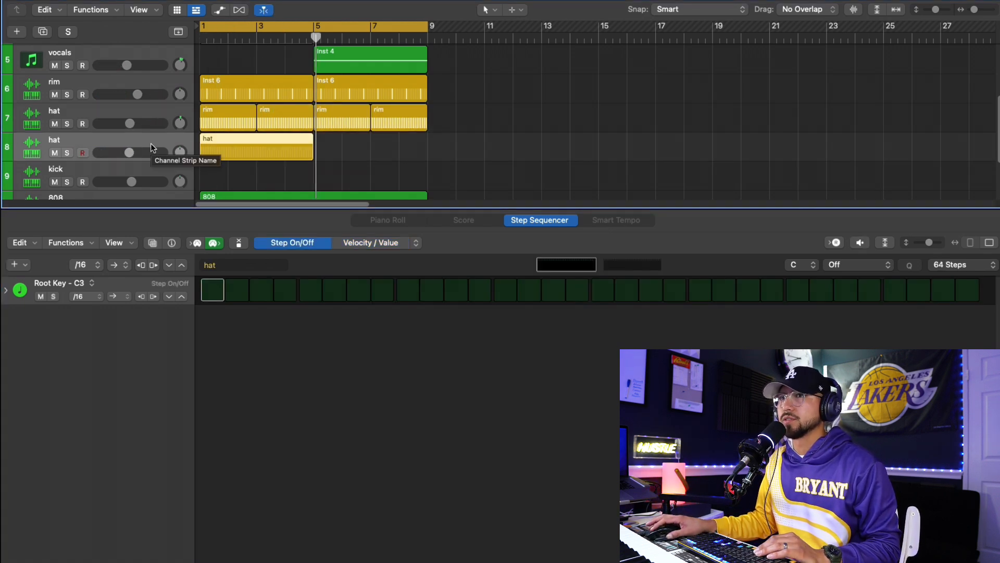
pyautogui.click(174, 120)
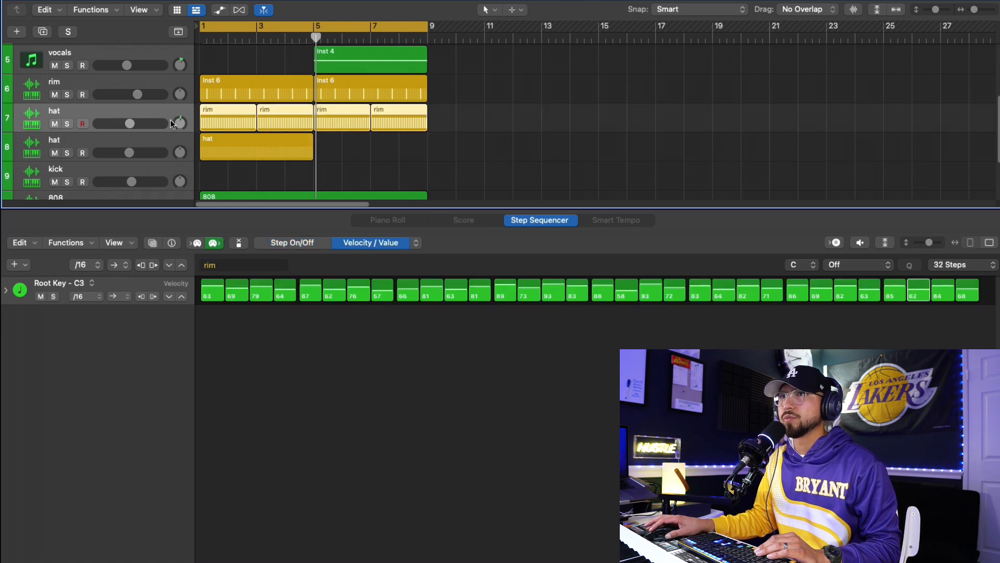
pyautogui.click(179, 123)
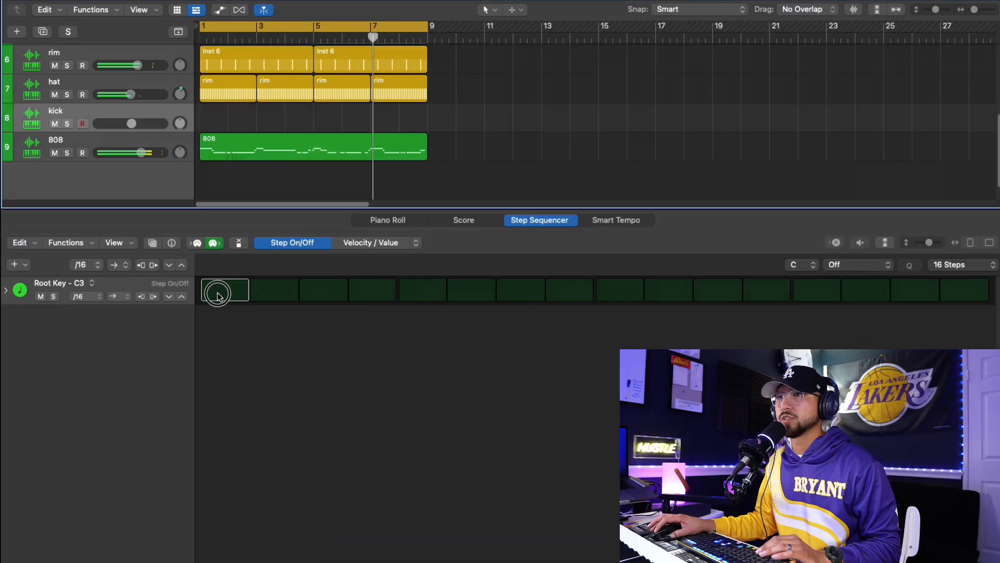
# Step: Place a kick hit on step 1 of a 16-step pattern on the kick track
pyautogui.click(224, 290)
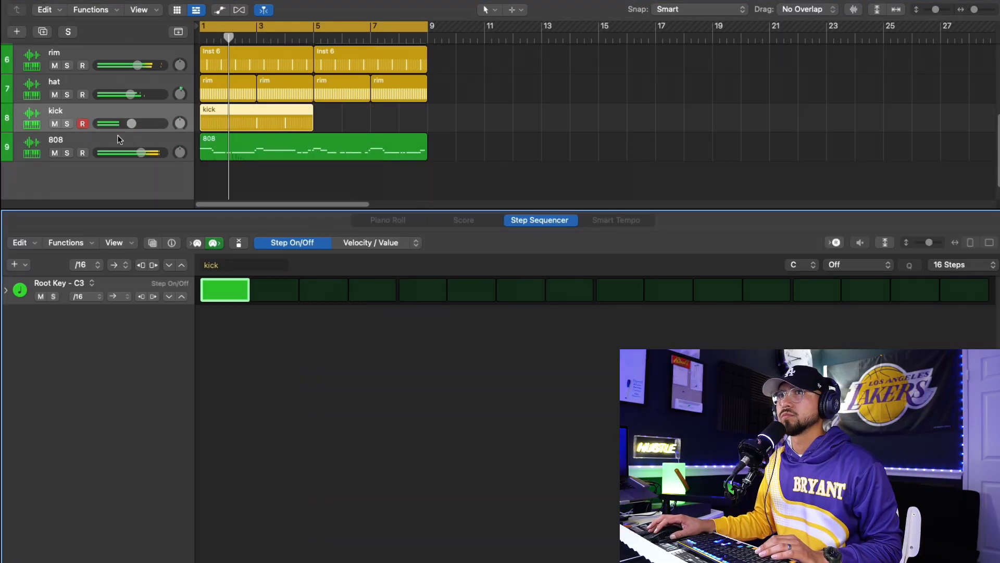
# Step: In the 808 track's Channel EQ, raise the low-cut frequency and boost the bell band near 64.5 Hz
pyautogui.click(119, 141)
pyautogui.press('i')
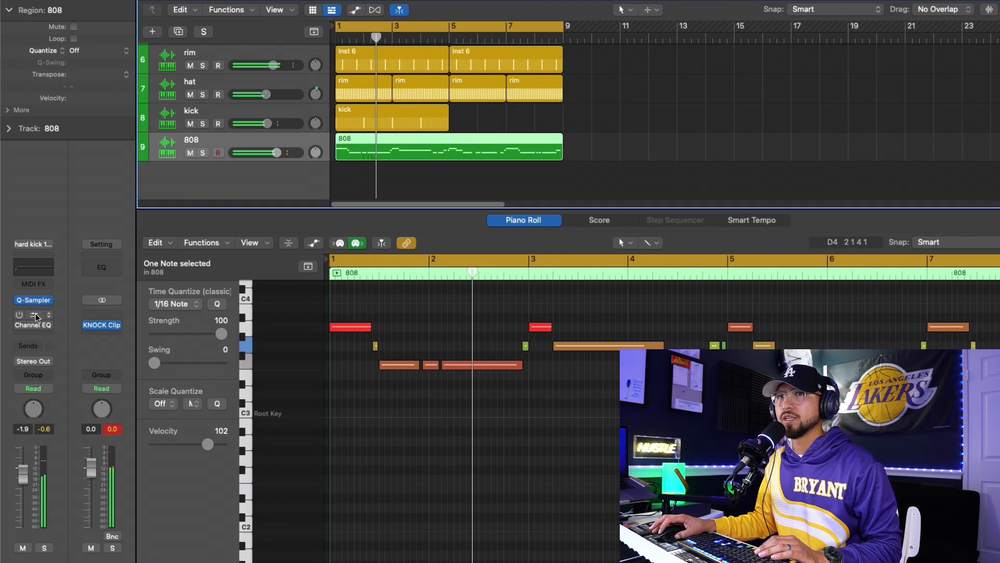
pyautogui.click(33, 267)
pyautogui.press('i')
pyautogui.click(239, 126)
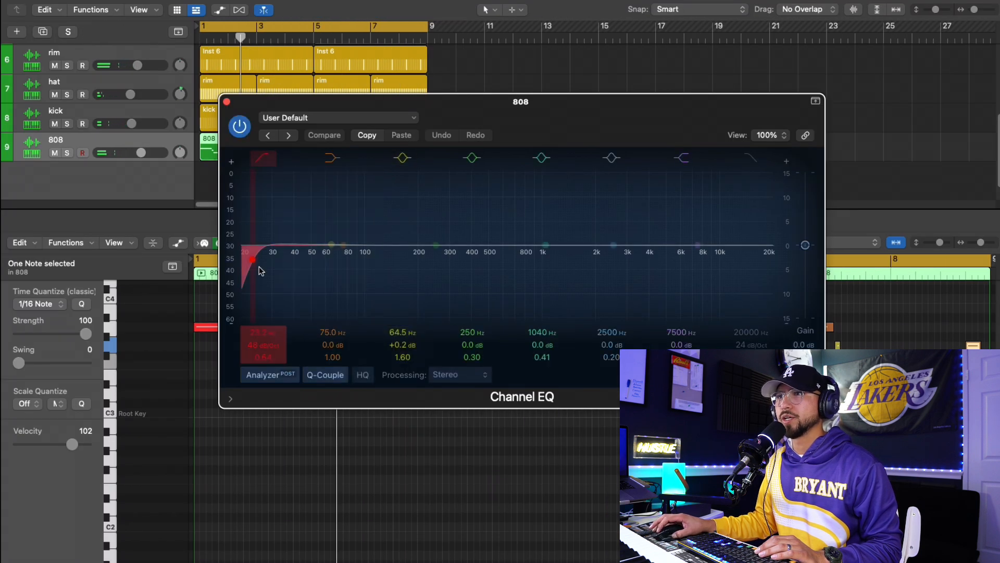
pyautogui.moveTo(254, 259); pyautogui.dragTo(267, 262)
pyautogui.moveTo(331, 245); pyautogui.dragTo(328, 233)
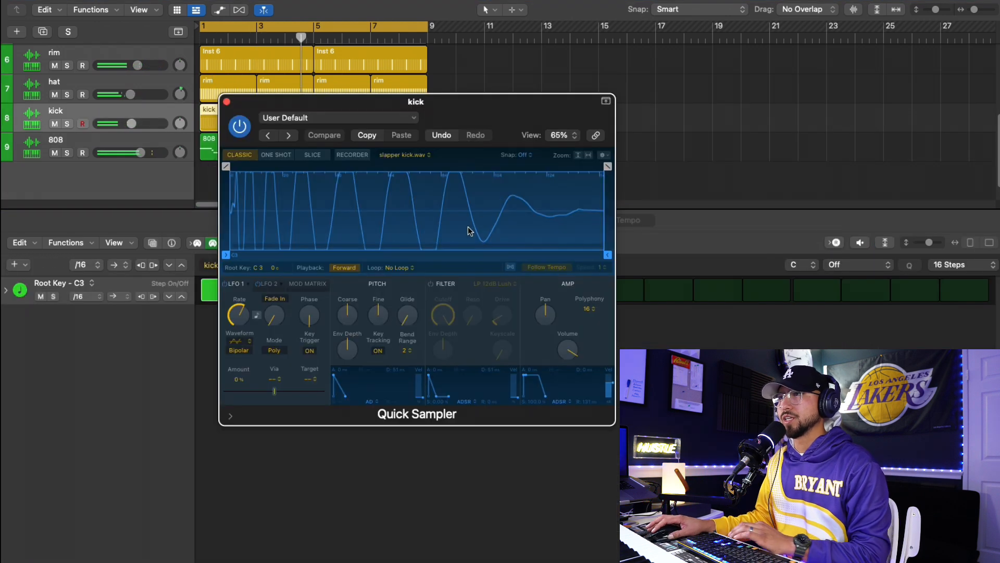
# Step: Open the sample list in the kick's Quick Sampler, and place kick hits on steps 4 and 6 of the pattern
pyautogui.click(400, 155)
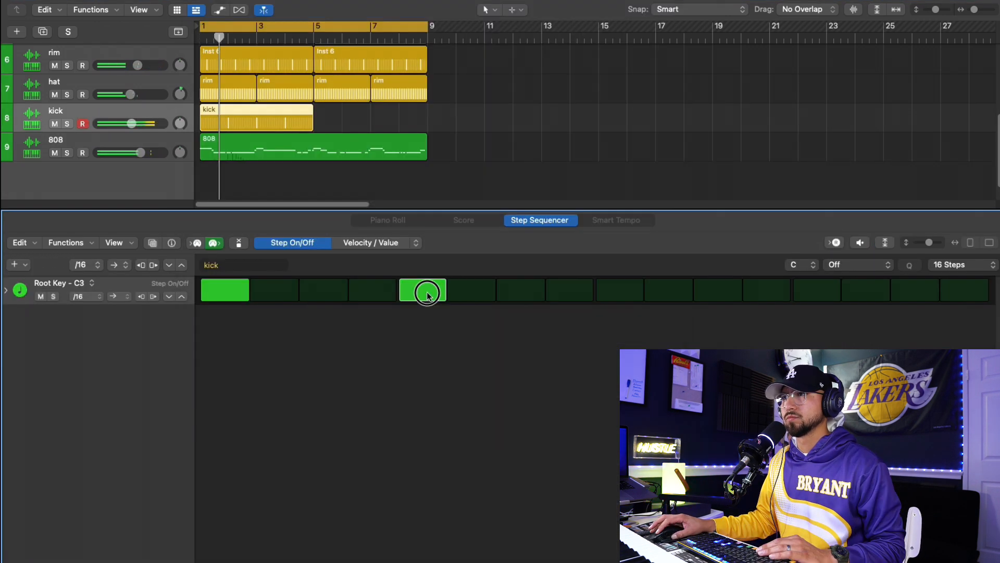
pyautogui.moveTo(424, 290); pyautogui.dragTo(472, 272)
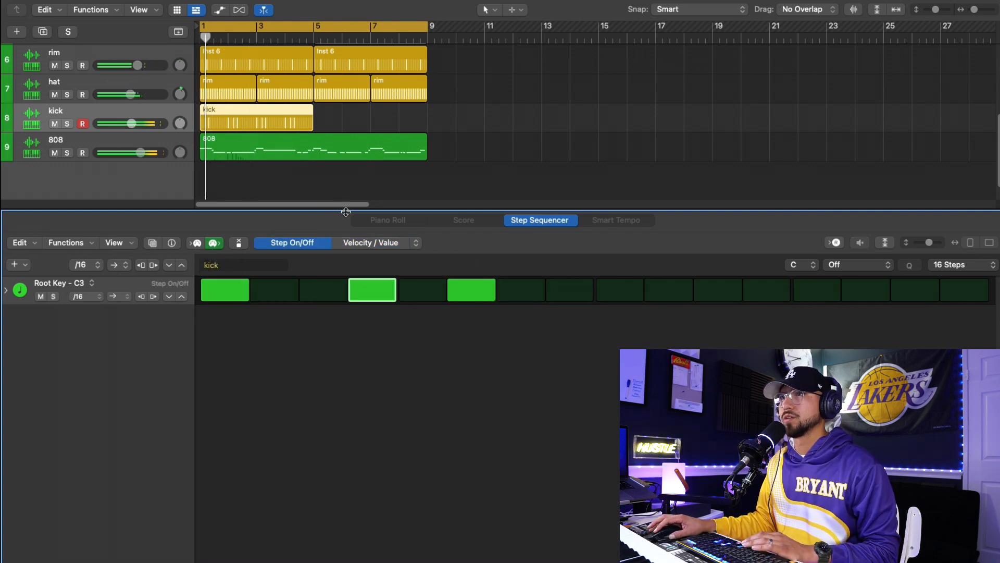
# Step: Extend the kick pattern to 64 steps with hits on steps 7, 10, 16, 17 and 24, and pick D as the pattern's key
pyautogui.click(937, 266)
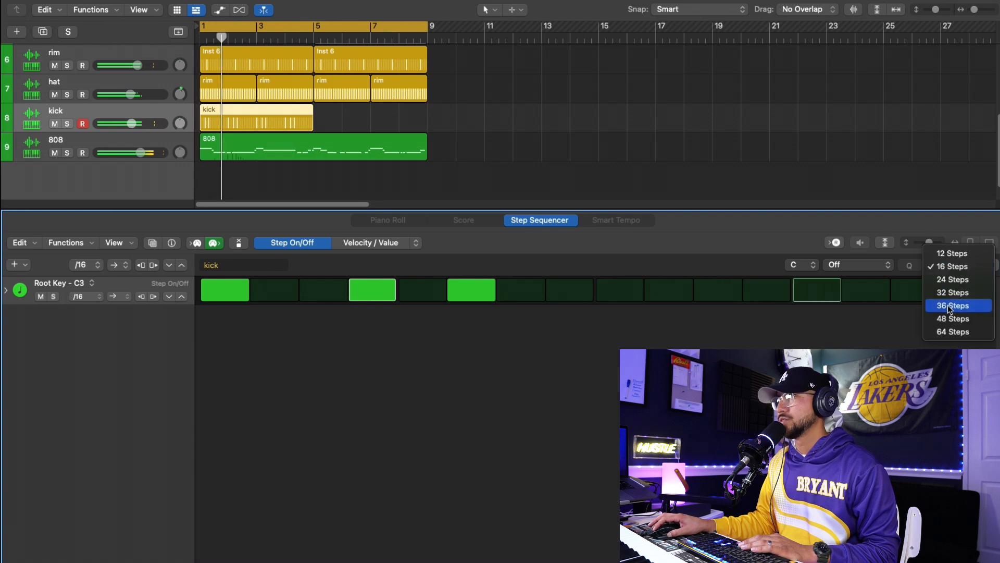
pyautogui.click(952, 332)
pyautogui.click(596, 290)
pyautogui.moveTo(805, 264); pyautogui.dragTo(809, 293)
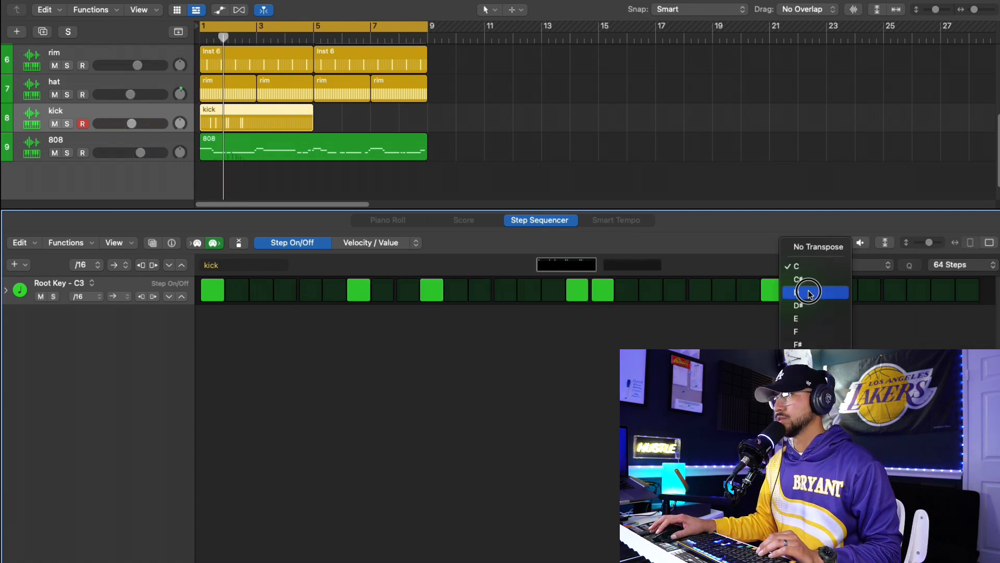
# Step: Set the kick pattern's key to D and place hits on steps 33, 34, 40, 42, 50, 51, 57 and 58
pyautogui.click(809, 294)
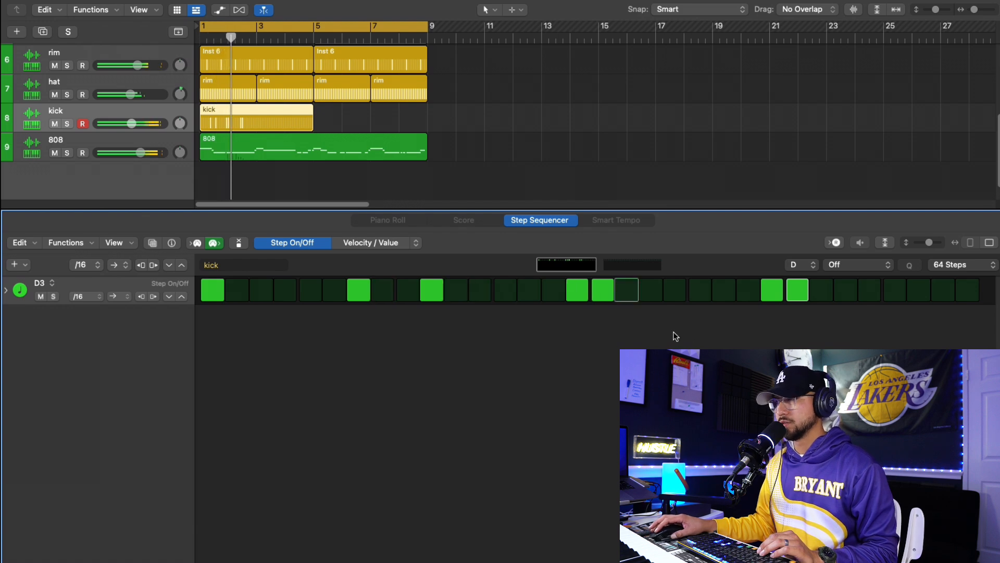
pyautogui.click(645, 268)
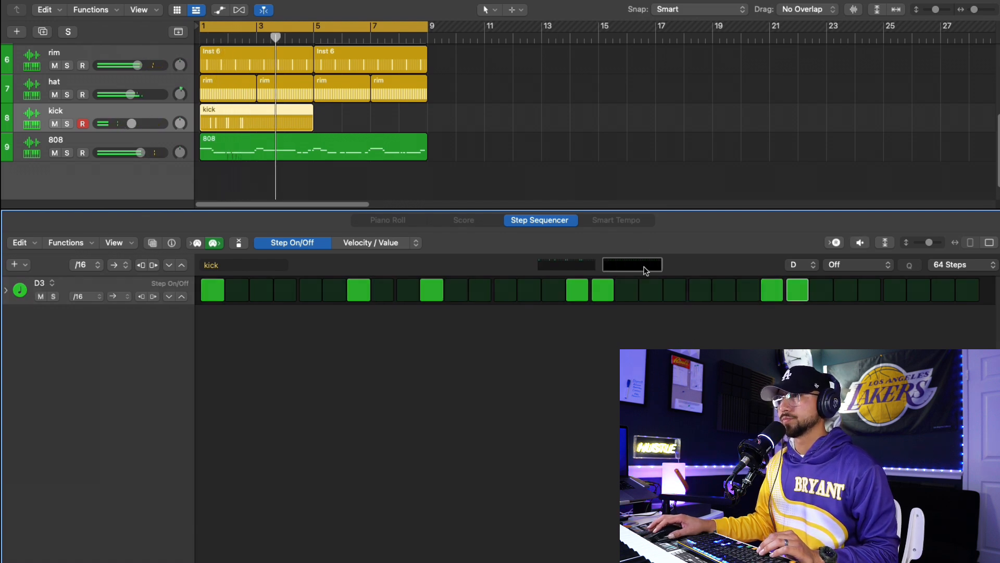
pyautogui.click(213, 290)
pyautogui.click(234, 291)
pyautogui.click(456, 292)
pyautogui.click(505, 291)
pyautogui.click(626, 293)
pyautogui.click(653, 294)
pyautogui.click(385, 298)
pyautogui.click(432, 296)
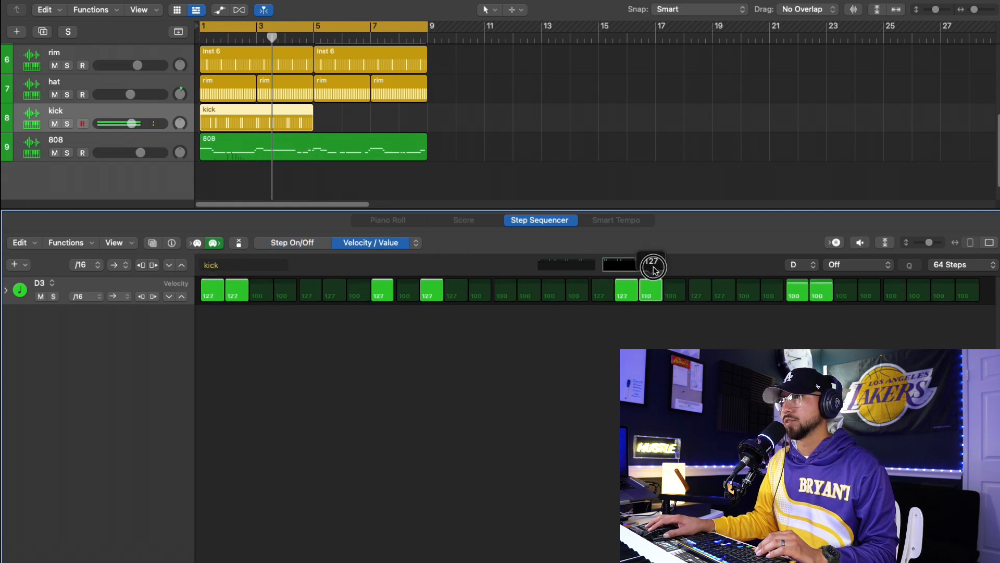
# Step: Raise the velocity of the kick hits on steps 16, 24 and 25 to 127, and play the beat
pyautogui.click(552, 274)
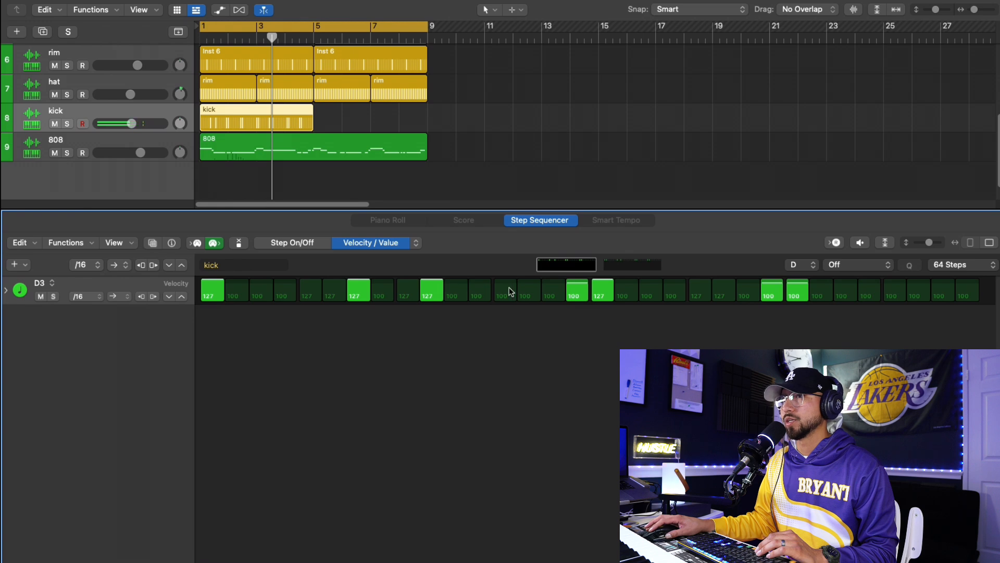
pyautogui.moveTo(768, 291)
pyautogui.mouseDown()
pyautogui.moveTo(767, 278)
pyautogui.moveTo(797, 276)
pyautogui.mouseUp()
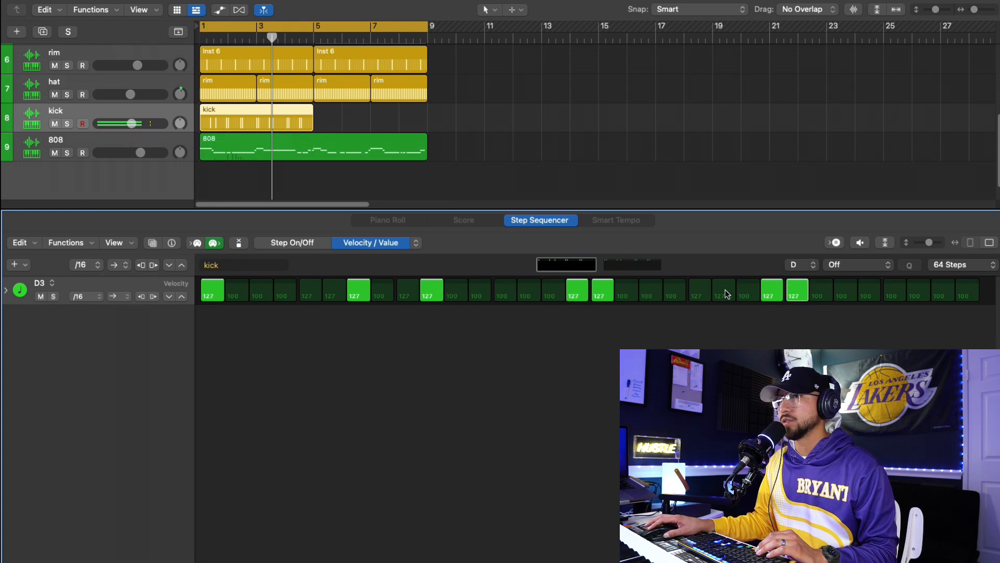
pyautogui.press('space')
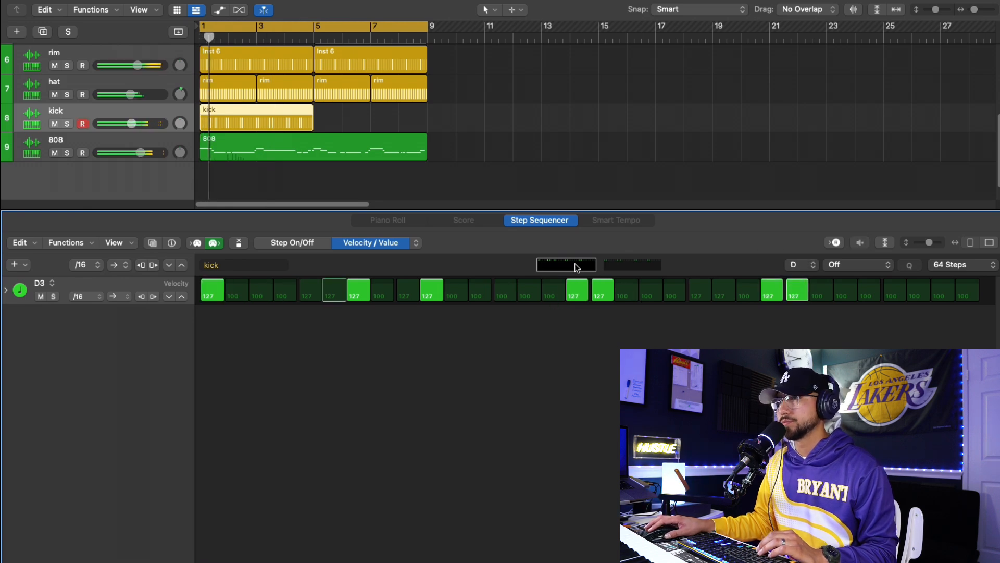
# Step: Set the first kick region's pattern key to C and transpose the pattern down two semitones
pyautogui.click(631, 266)
pyautogui.click(802, 264)
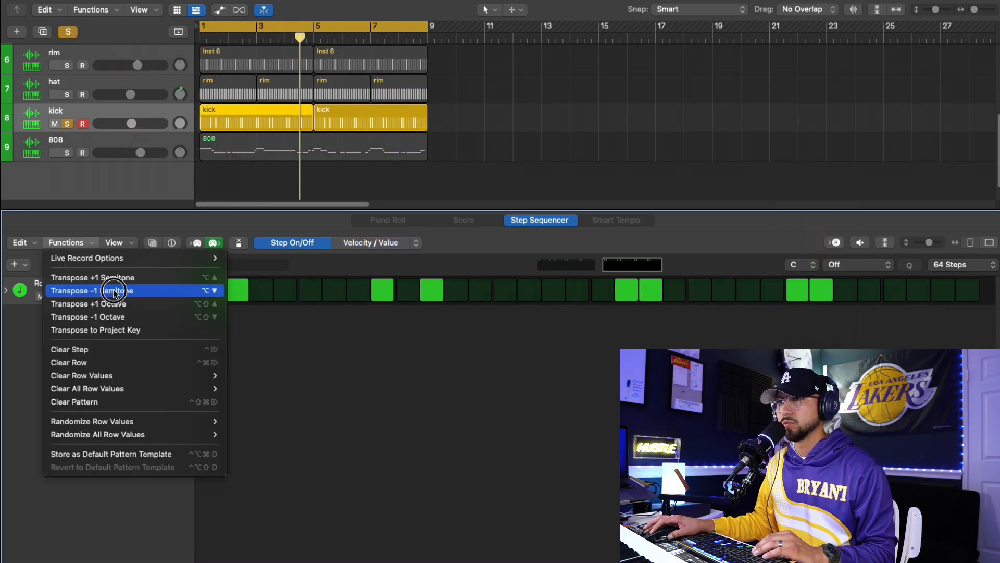
pyautogui.click(114, 292)
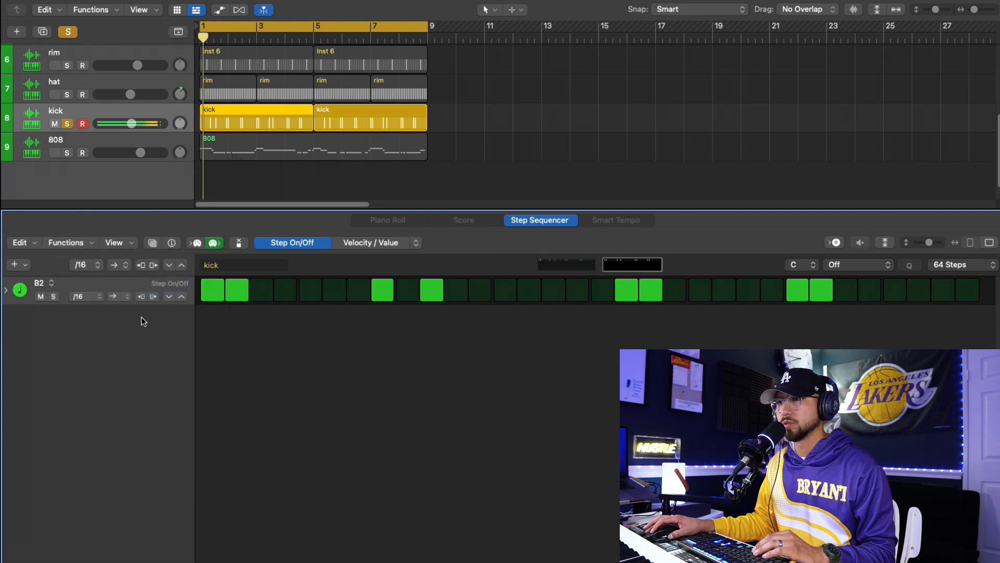
pyautogui.click(66, 242)
pyautogui.click(109, 291)
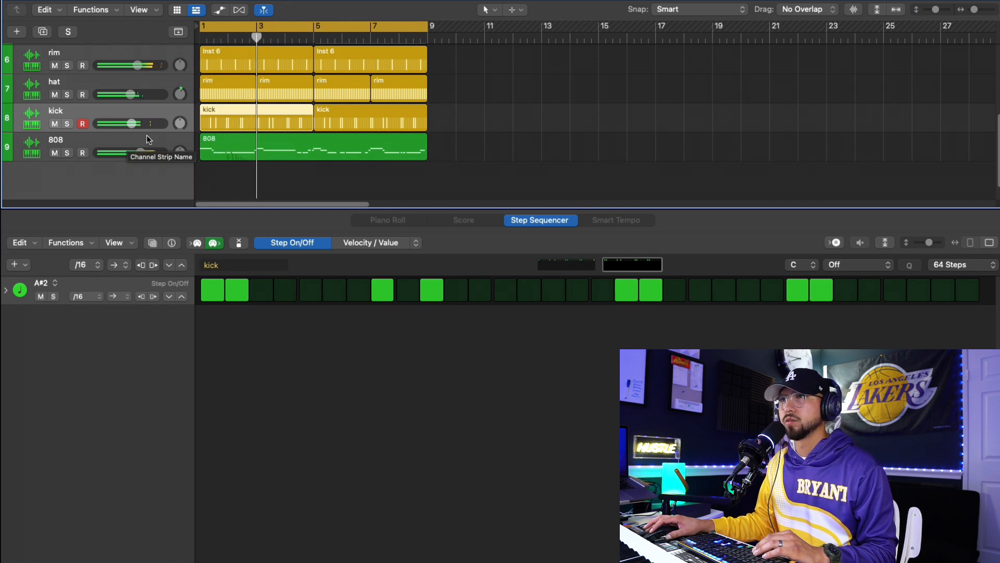
# Step: Transpose the second kick region's pattern down two semitones, and reselect the first kick region
pyautogui.click(416, 118)
pyautogui.click(66, 242)
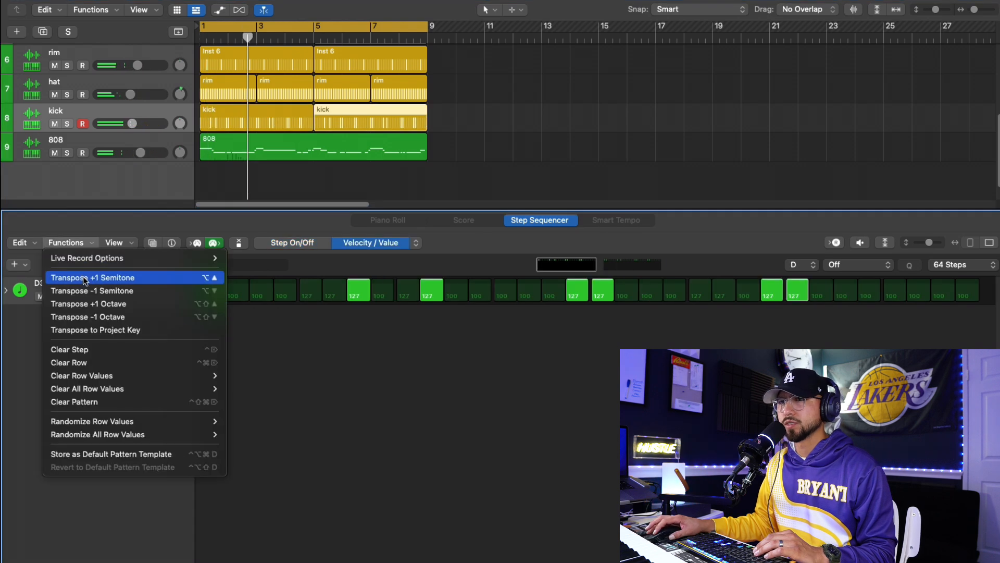
pyautogui.click(126, 291)
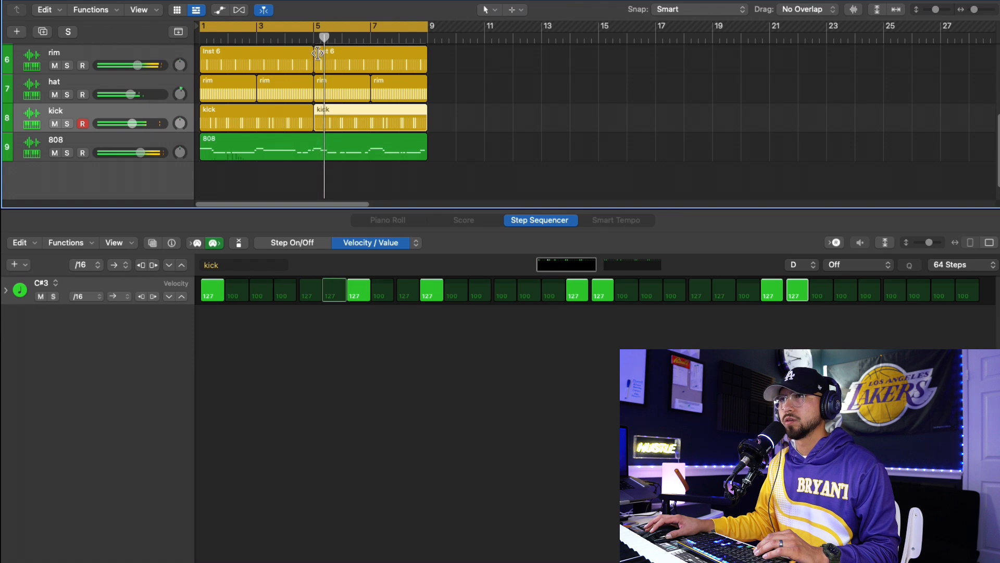
pyautogui.click(57, 282)
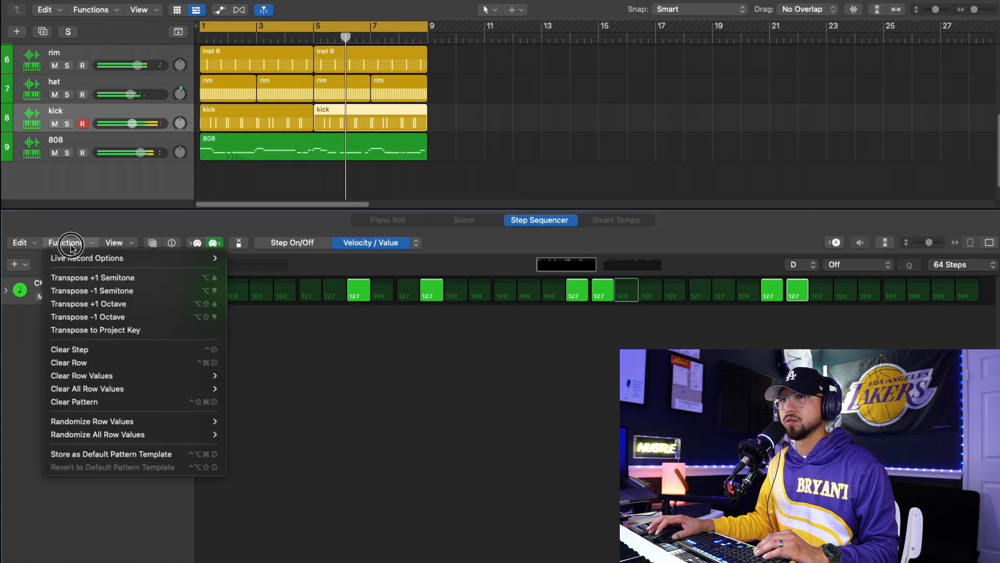
pyautogui.click(88, 292)
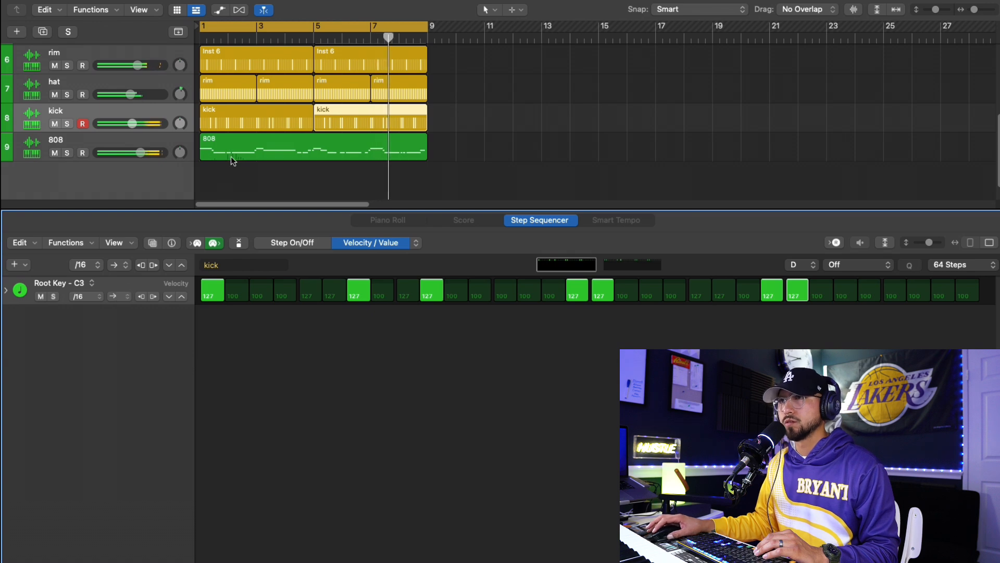
pyautogui.click(258, 123)
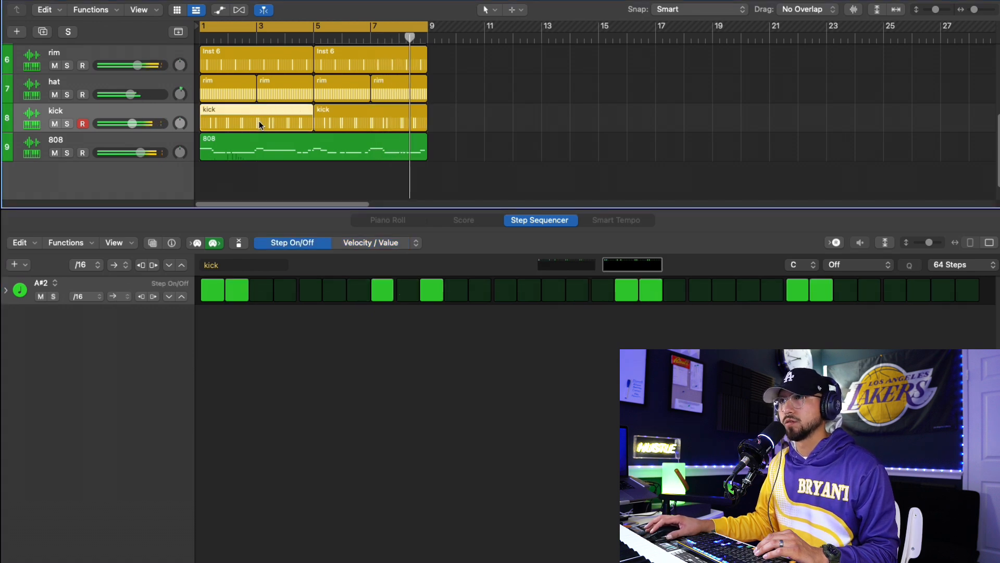
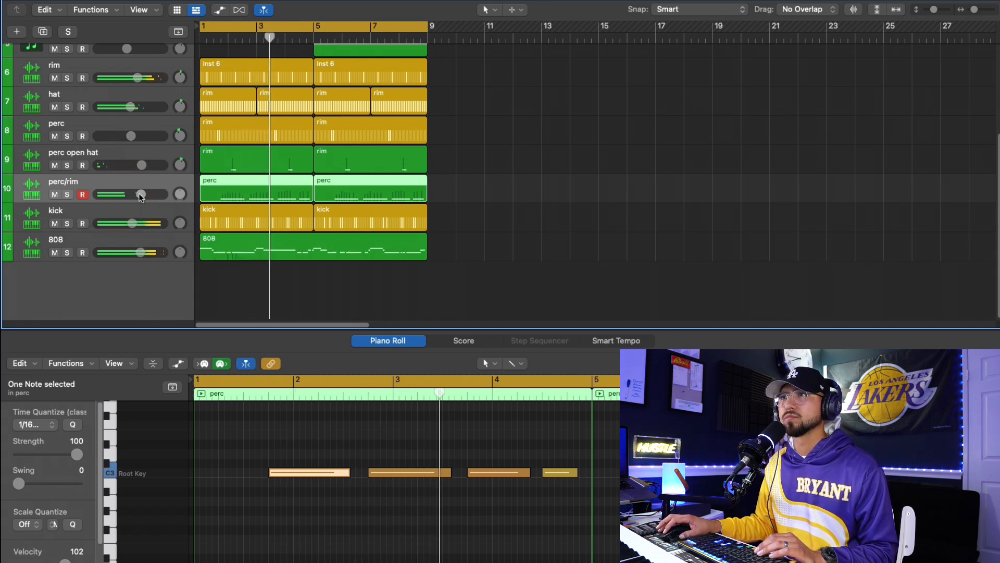
# Step: Adjust the perc/rim track's volume, and repeat the selected eight-bar section across all tracks three more times up to bar 65
pyautogui.click(140, 195)
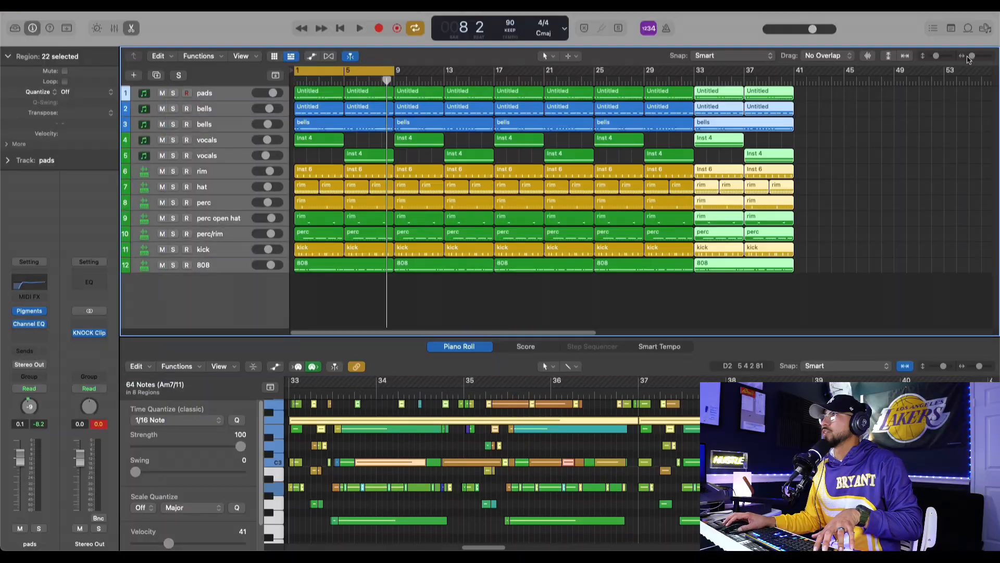
pyautogui.moveTo(967, 59); pyautogui.dragTo(962, 60)
pyautogui.press('super+r')
pyautogui.press('super+r')
pyautogui.press('super+r')
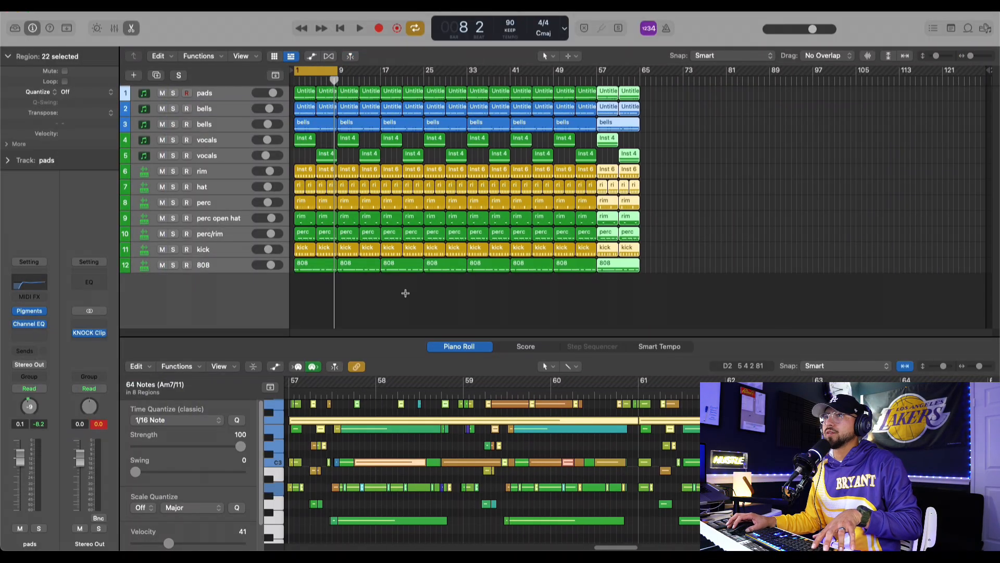
# Step: Delete the drum and 808 regions from the rim track down to the 808 track in bars 1 to 8
pyautogui.click(399, 301)
pyautogui.moveTo(317, 302); pyautogui.dragTo(328, 176)
pyautogui.press('Delete')
pyautogui.click(330, 190)
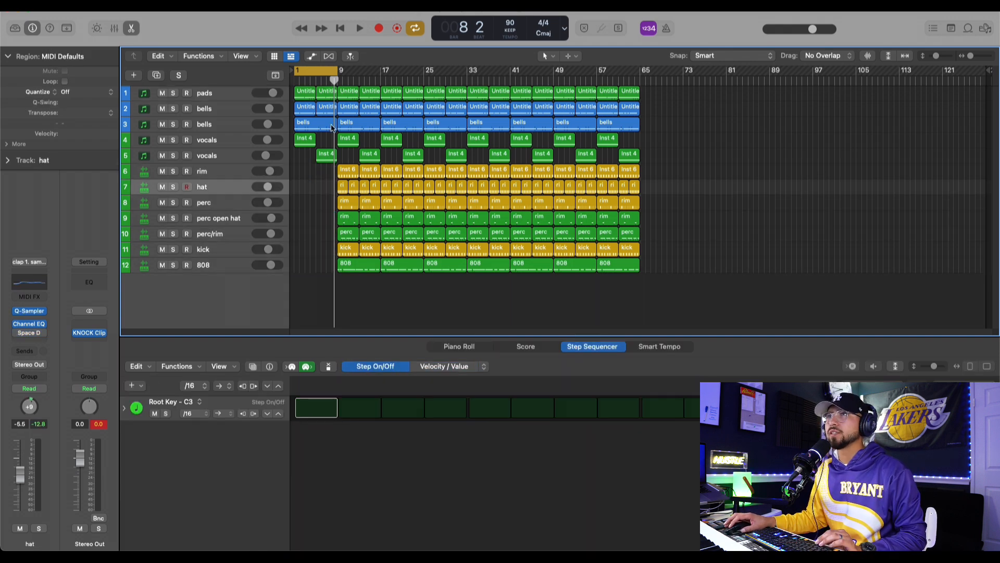
# Step: Play the arrangement from the start with the track 2 bells muted, and extend the cycle range to bar 65
pyautogui.click(222, 139)
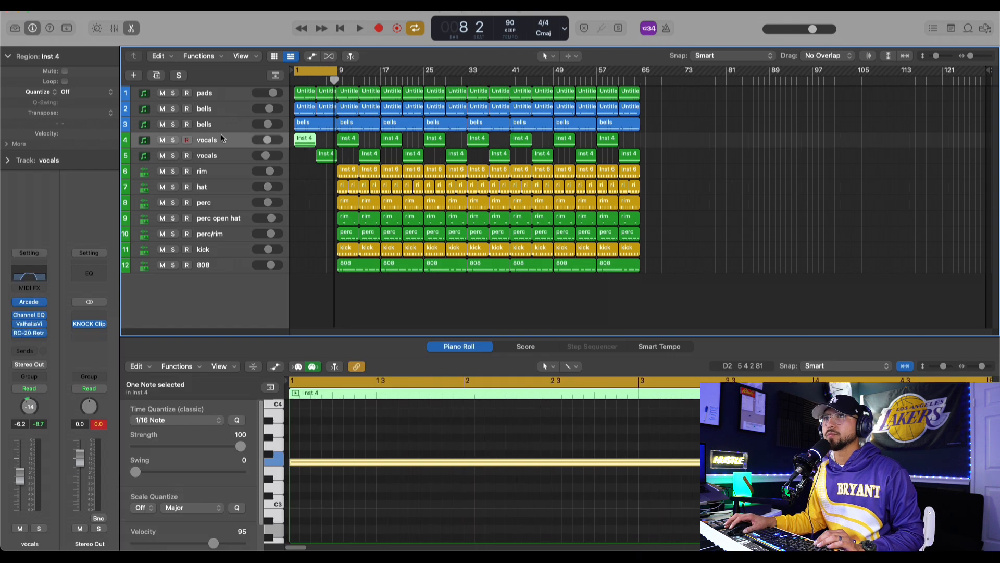
pyautogui.press('Return')
pyautogui.press('space')
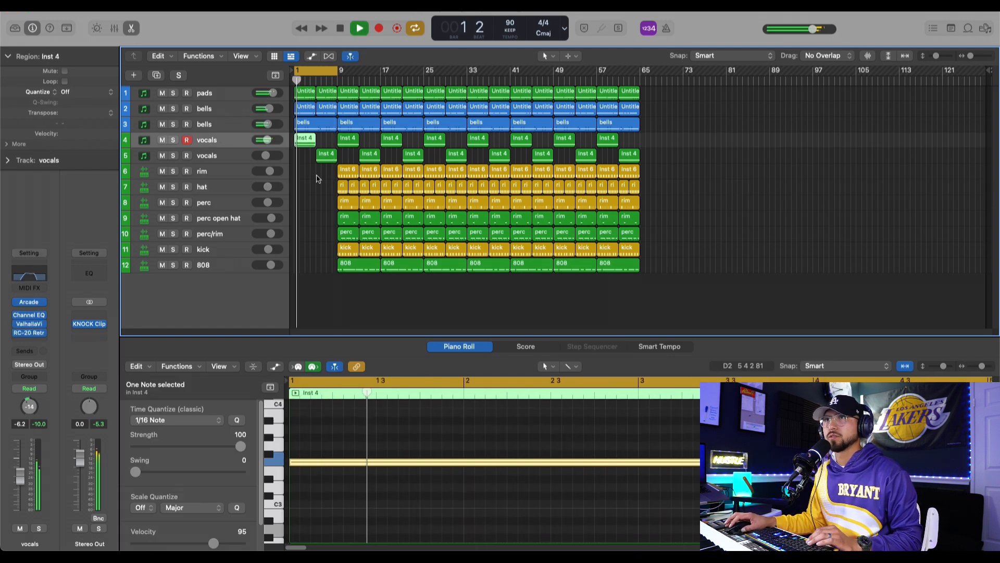
pyautogui.click(219, 109)
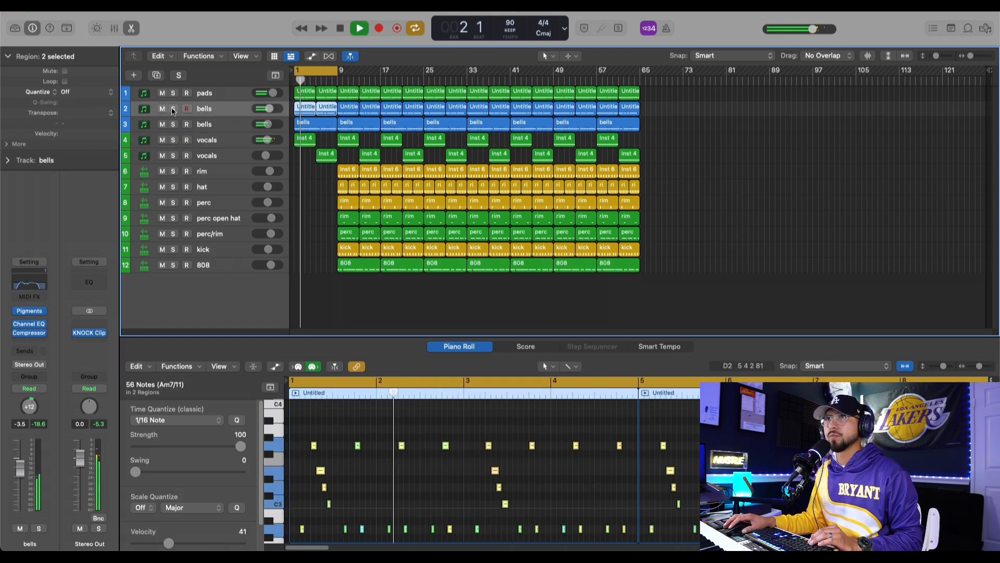
pyautogui.click(165, 110)
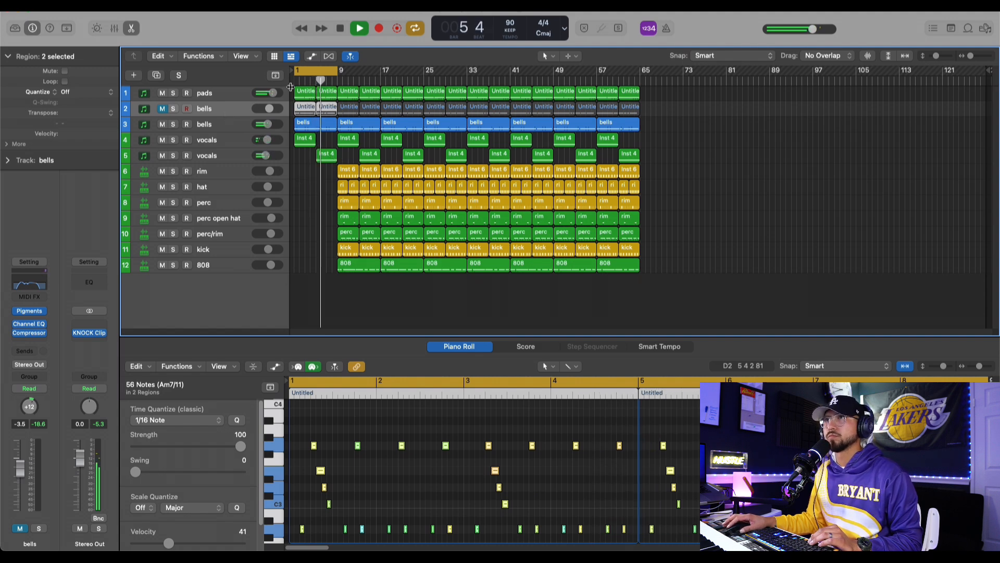
pyautogui.moveTo(336, 75); pyautogui.dragTo(636, 120)
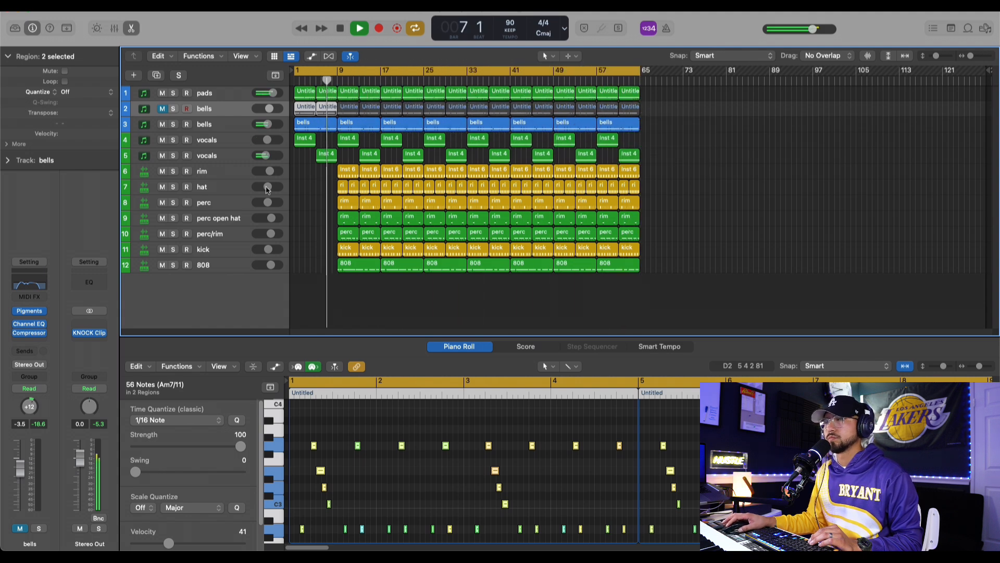
# Step: Unmute the track 2 bells at a volume of -4.6 dB, and delete their first region in bars 1 to 4
pyautogui.click(269, 108)
pyautogui.moveTo(262, 110); pyautogui.dragTo(262, 114)
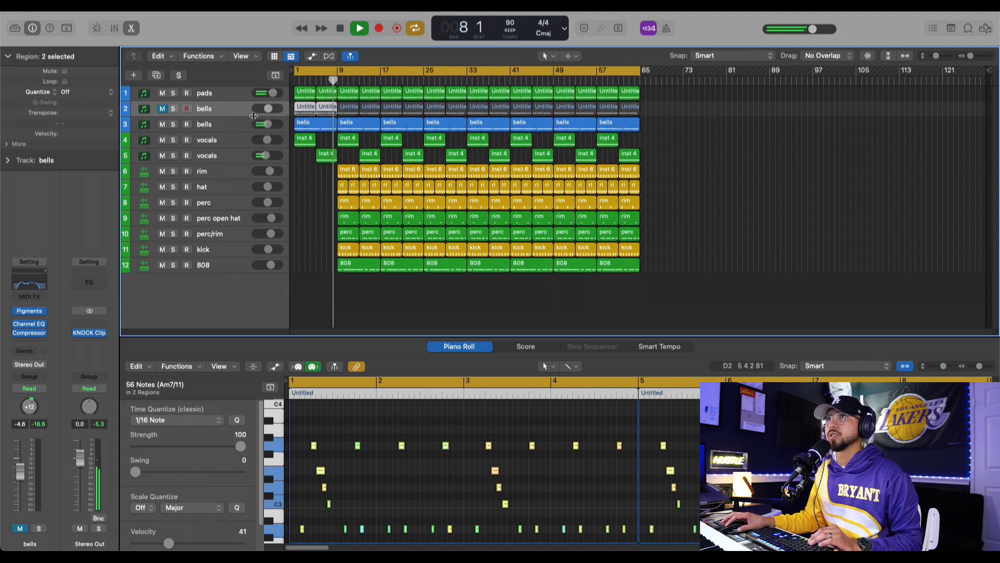
pyautogui.click(161, 108)
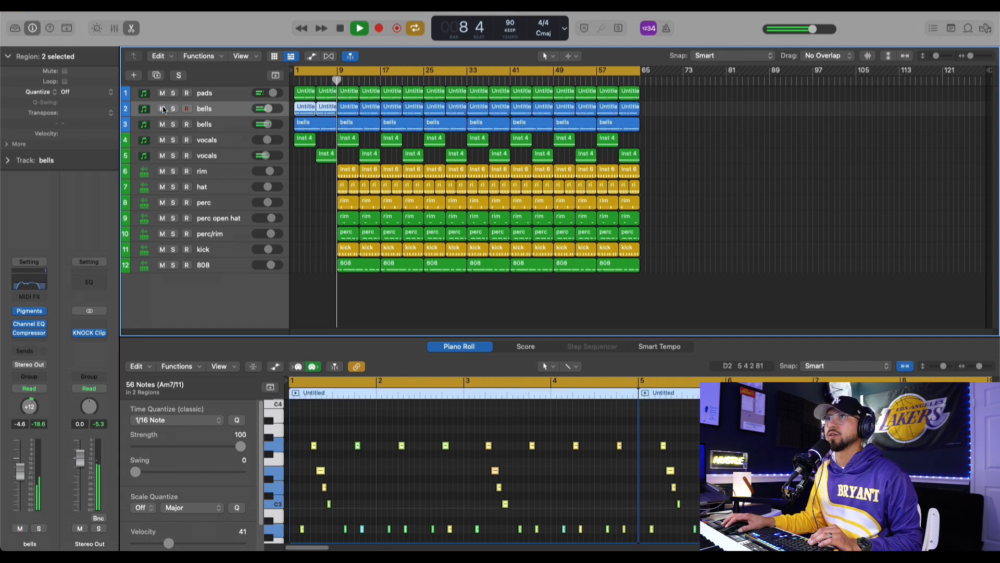
pyautogui.click(304, 108)
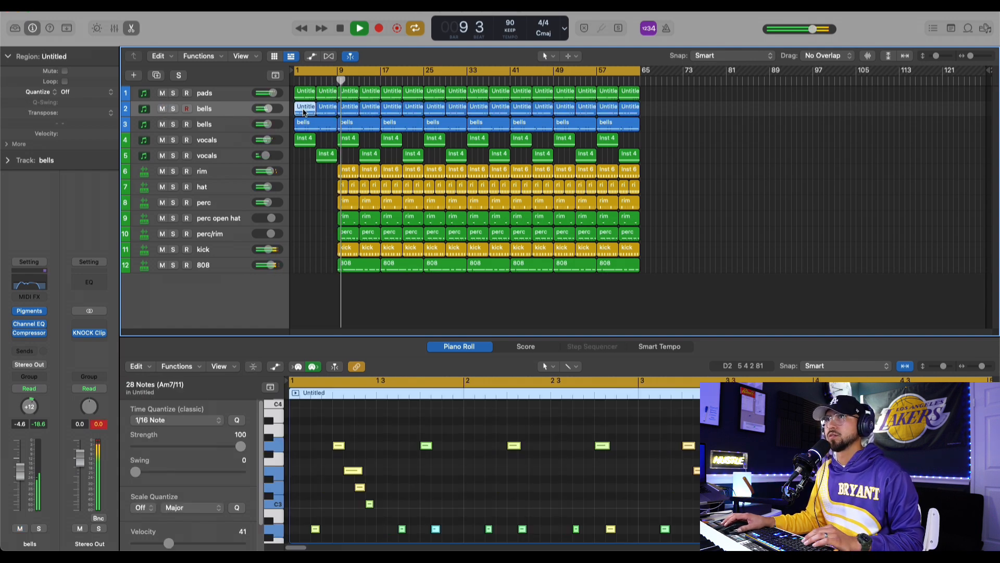
pyautogui.press('Delete')
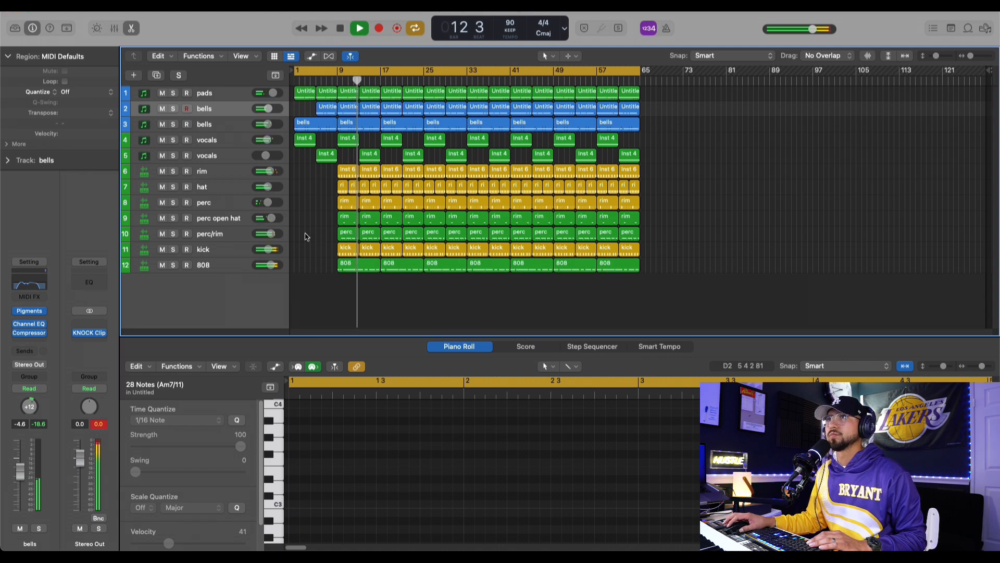
# Step: Stop playback and move the vocals region at bar 9 from track 4 to the vocals on track 5
pyautogui.click(350, 146)
pyautogui.press('space')
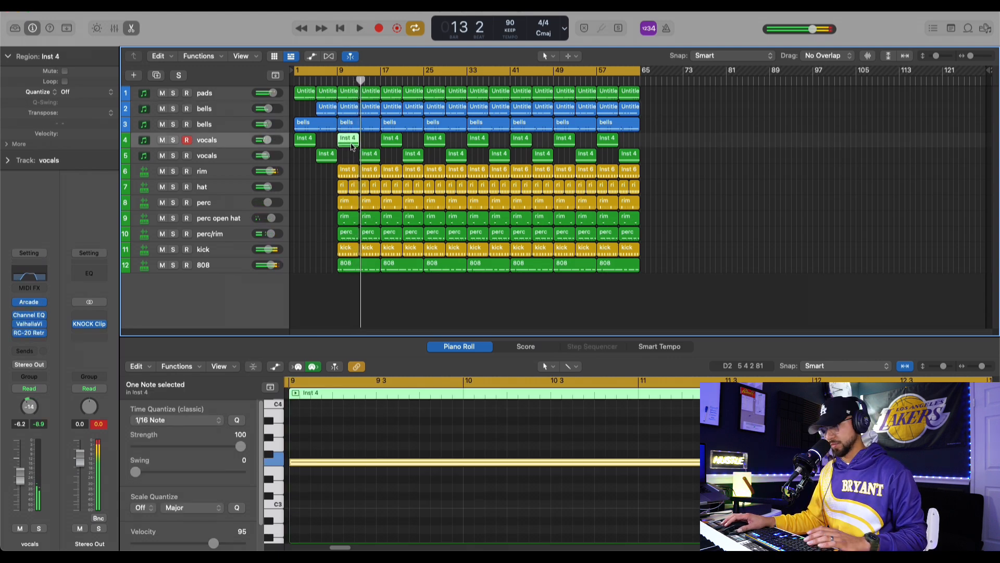
pyautogui.moveTo(352, 148); pyautogui.dragTo(352, 155)
pyautogui.click(328, 191)
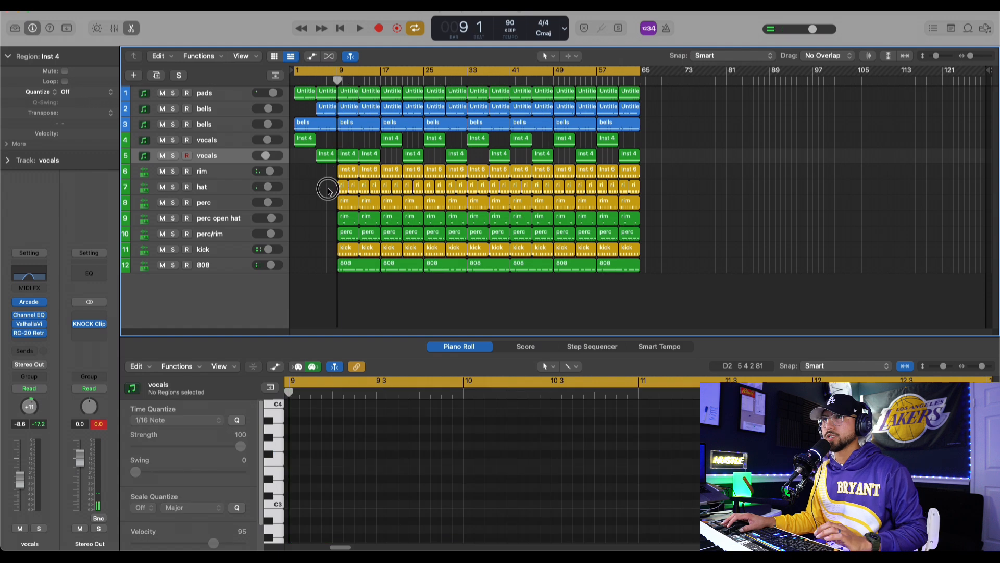
pyautogui.click(350, 160)
# Step: Delete the track 4 vocals region at bar 17, and play the arrangement from bar 2
pyautogui.click(300, 80)
pyautogui.click(396, 146)
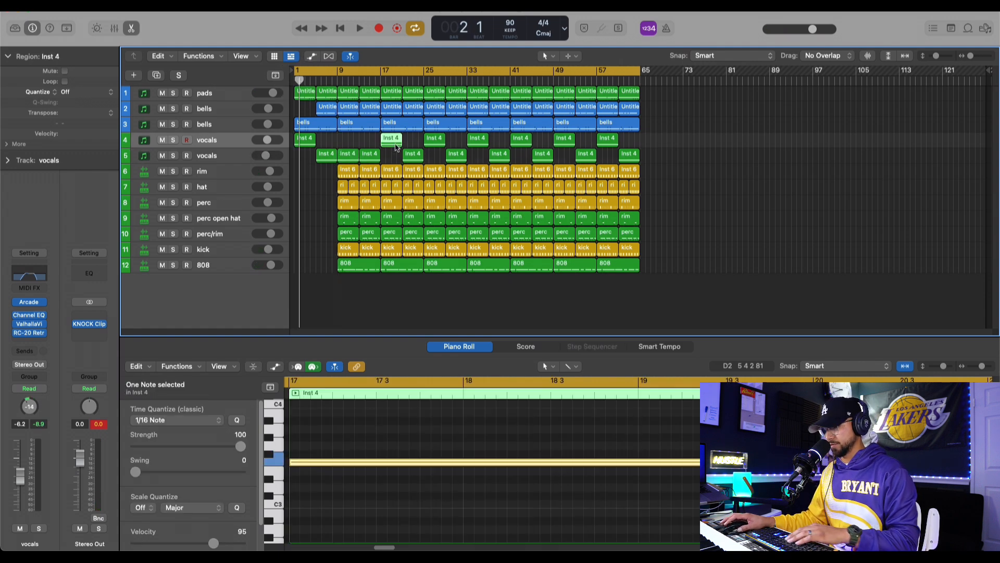
pyautogui.press('Delete')
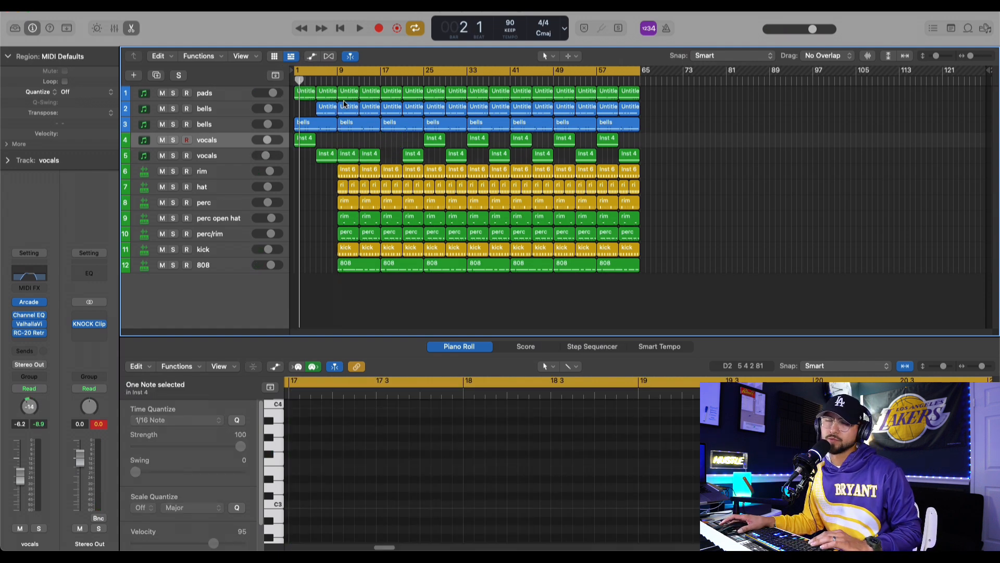
pyautogui.press('space')
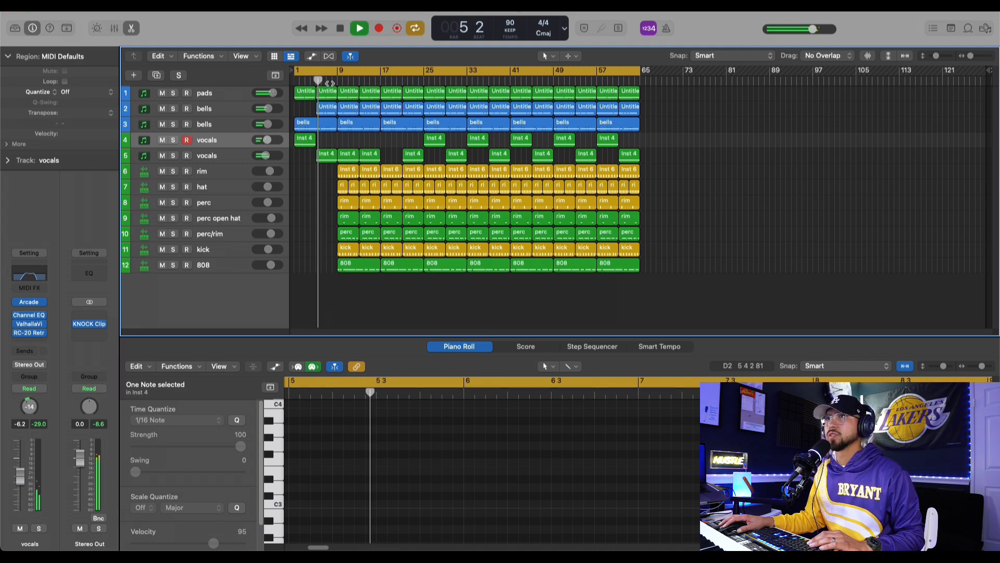
# Step: Lower the track 2 bells to -7.8 dB and the track 5 vocals to -10.4 dB
pyautogui.click(243, 111)
pyautogui.moveTo(254, 108); pyautogui.dragTo(235, 105)
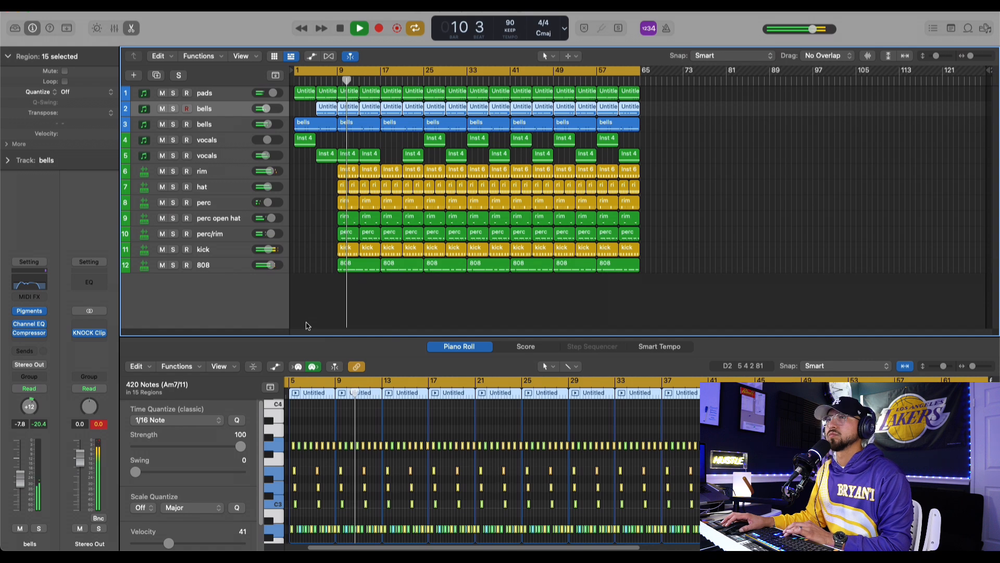
pyautogui.click(262, 158)
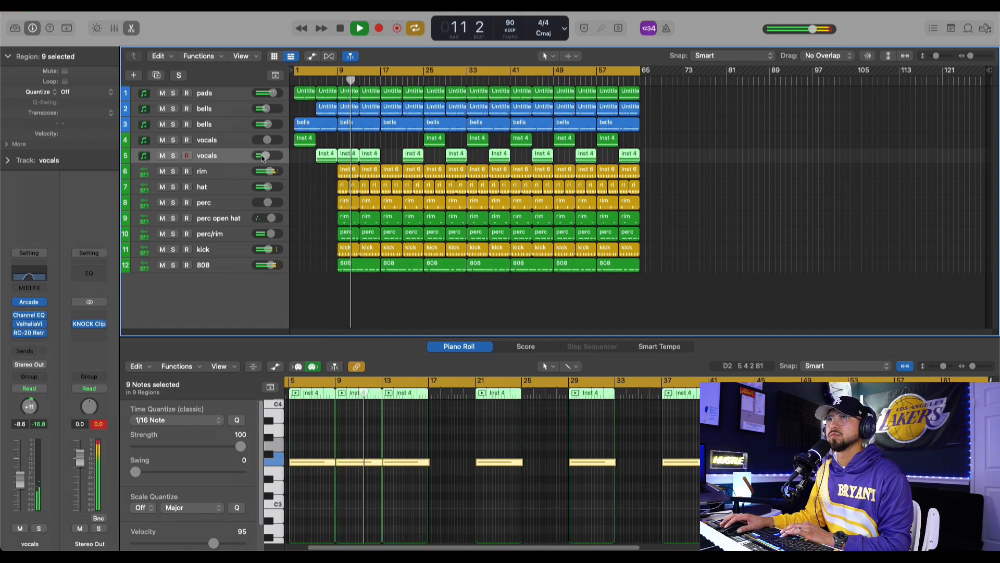
pyautogui.moveTo(262, 158); pyautogui.dragTo(259, 159)
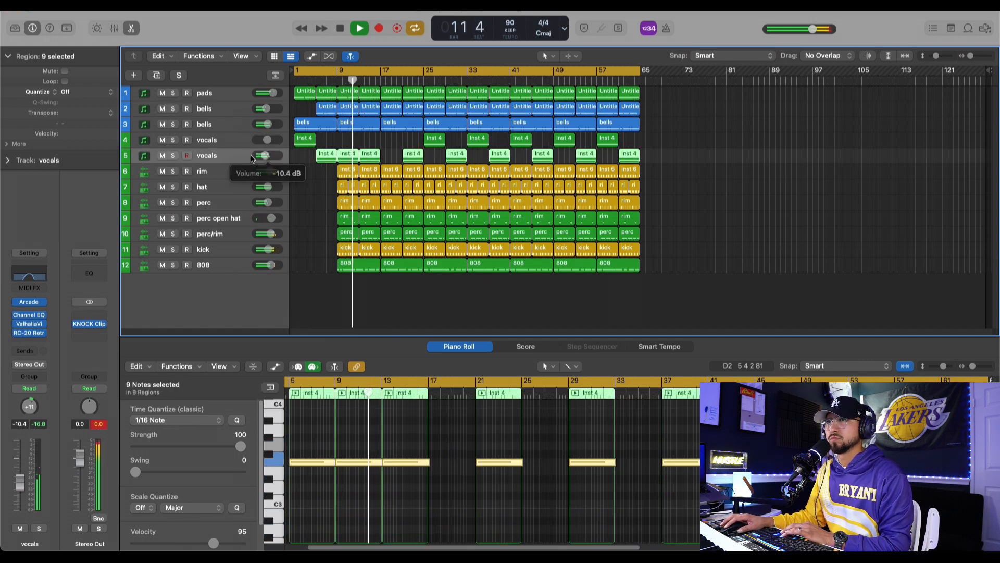
# Step: Delete the track 5 vocals region at bar 5 and repeat the first track 4 vocals region there
pyautogui.click(319, 180)
pyautogui.press('space')
pyautogui.click(324, 158)
pyautogui.press('Delete')
pyautogui.click(308, 145)
pyautogui.press('super+r')
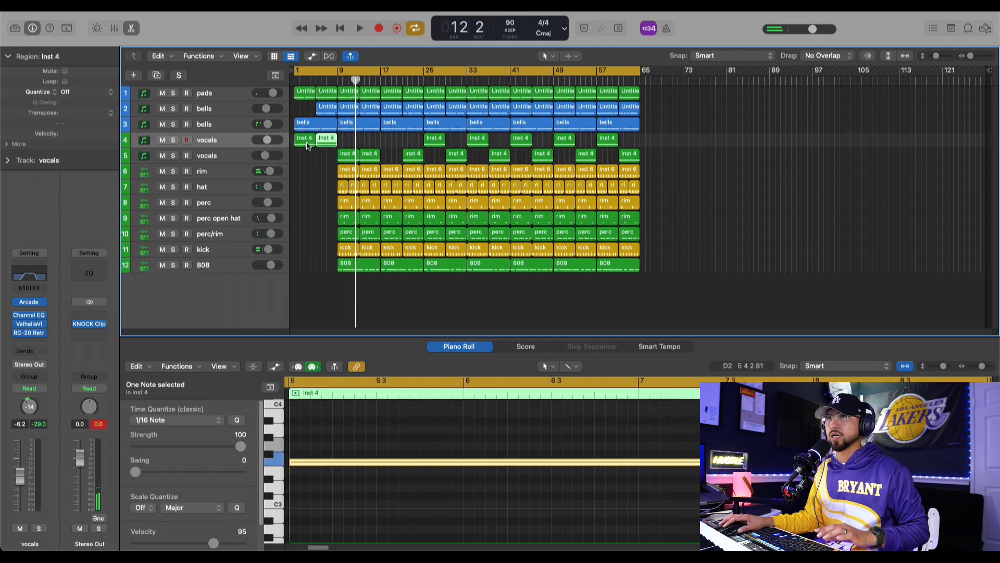
# Step: Play the intro from the start, skipping ahead to bar 5 and on towards the drum entry at bar 9
pyautogui.press('space')
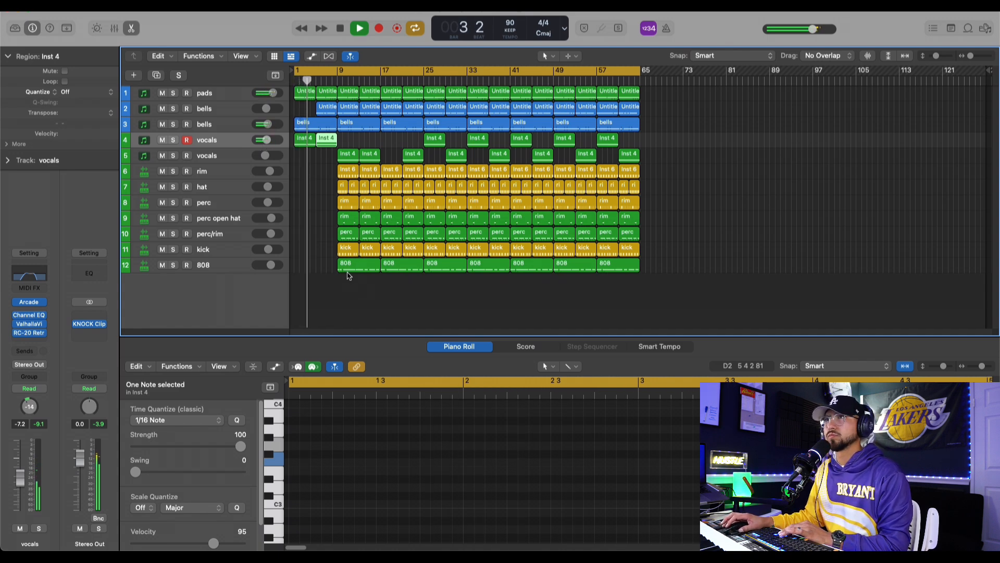
pyautogui.click(316, 82)
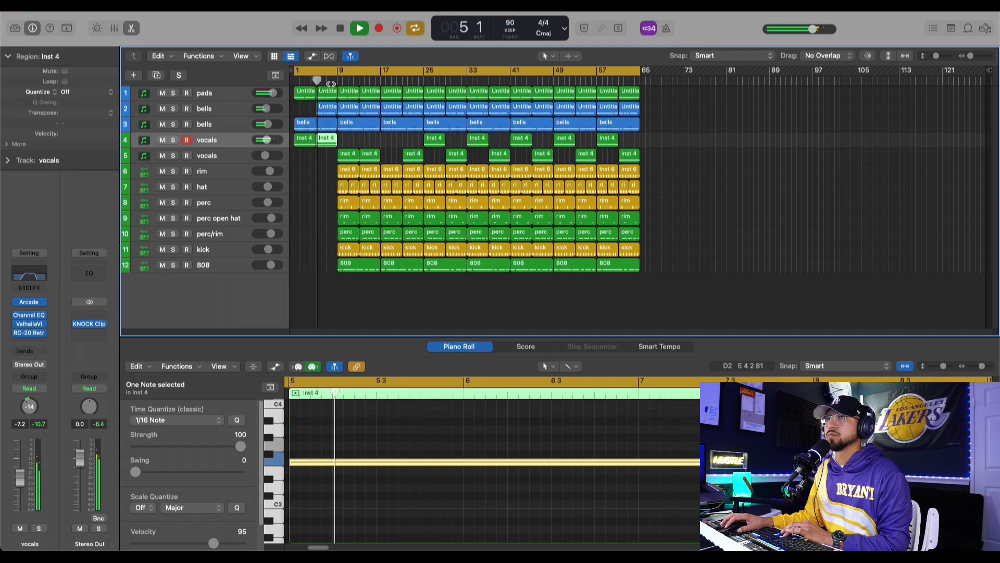
pyautogui.moveTo(318, 82); pyautogui.dragTo(332, 82)
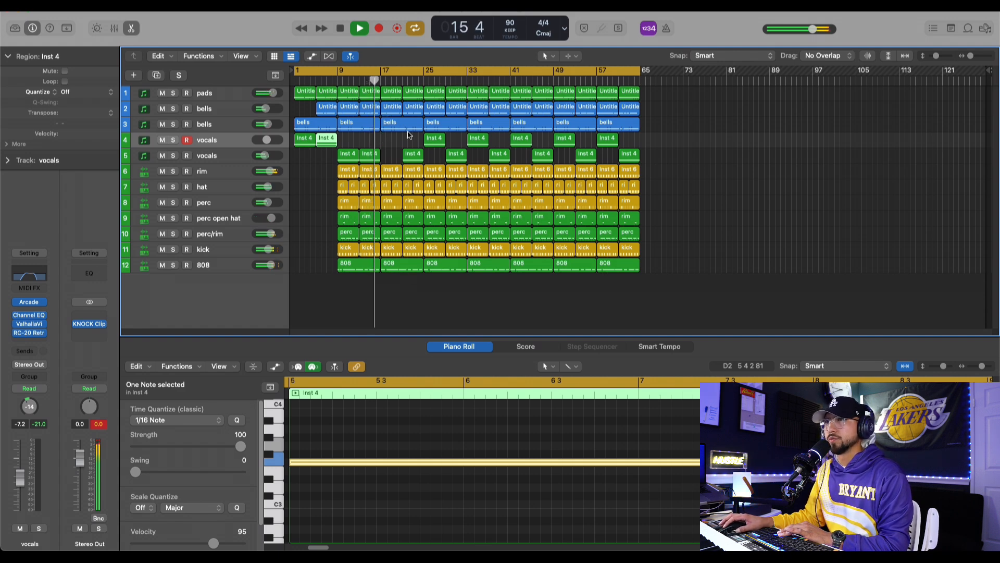
# Step: Delete the track 2 bells regions at bars 17 and 21
pyautogui.click(393, 106)
pyautogui.press('Delete')
pyautogui.click(408, 107)
pyautogui.press('Delete')
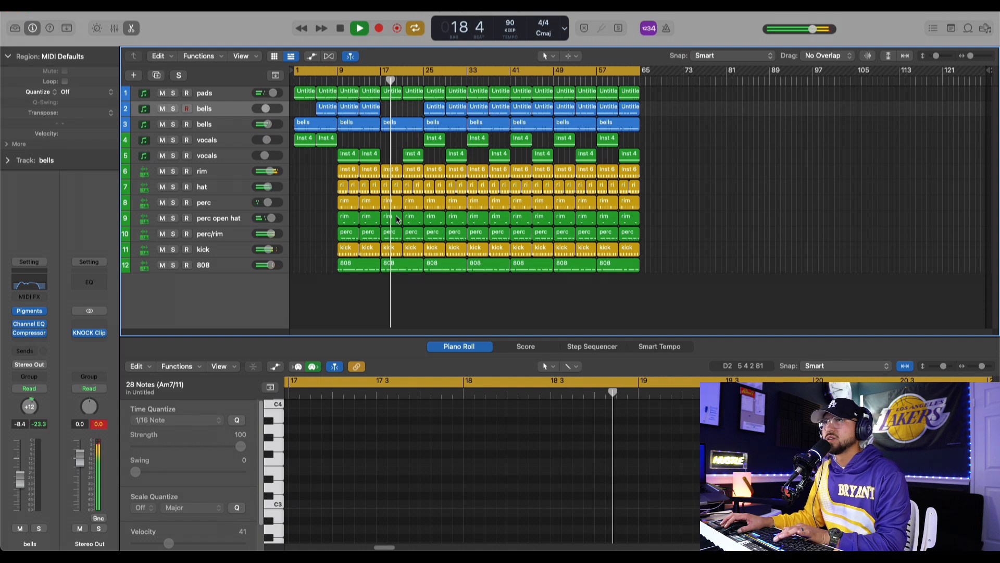
# Step: Trim the start of the track 3 bells region at bar 17 to bar 21, and play from bar 16
pyautogui.click(396, 126)
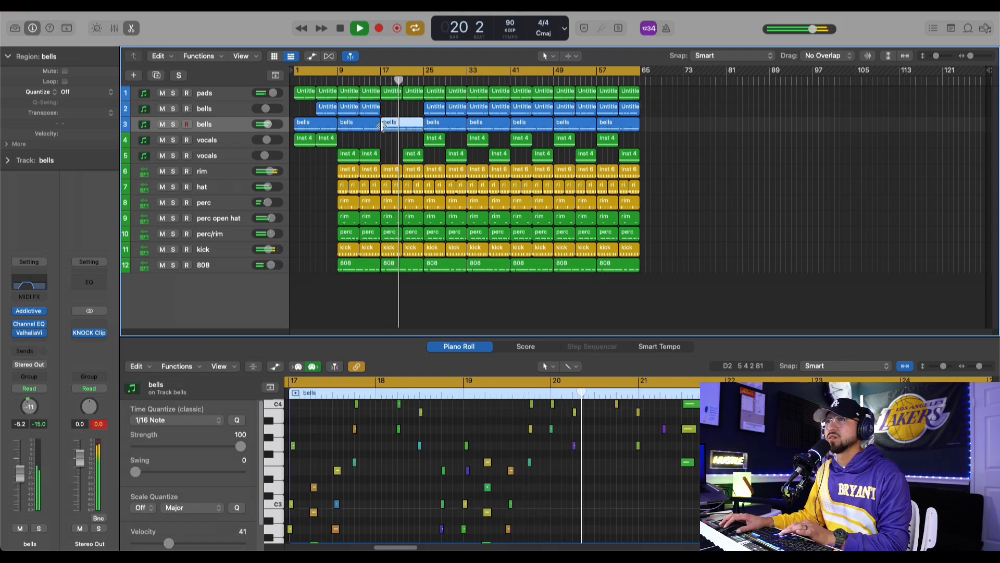
pyautogui.press('space')
pyautogui.moveTo(383, 127); pyautogui.dragTo(409, 127)
pyautogui.click(376, 80)
pyautogui.press('space')
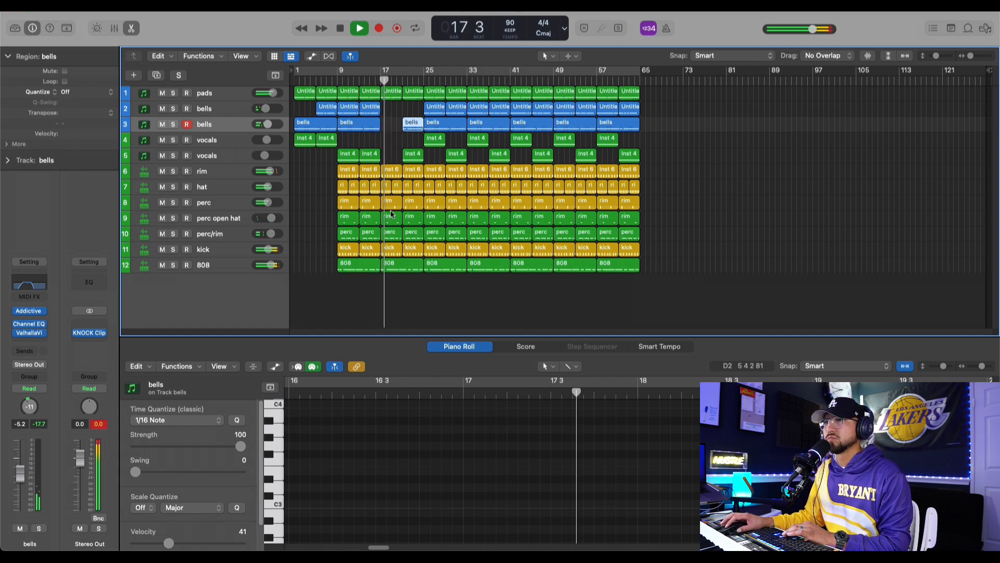
# Step: Delete the kick and perc/rim regions at bar 17
pyautogui.click(390, 250)
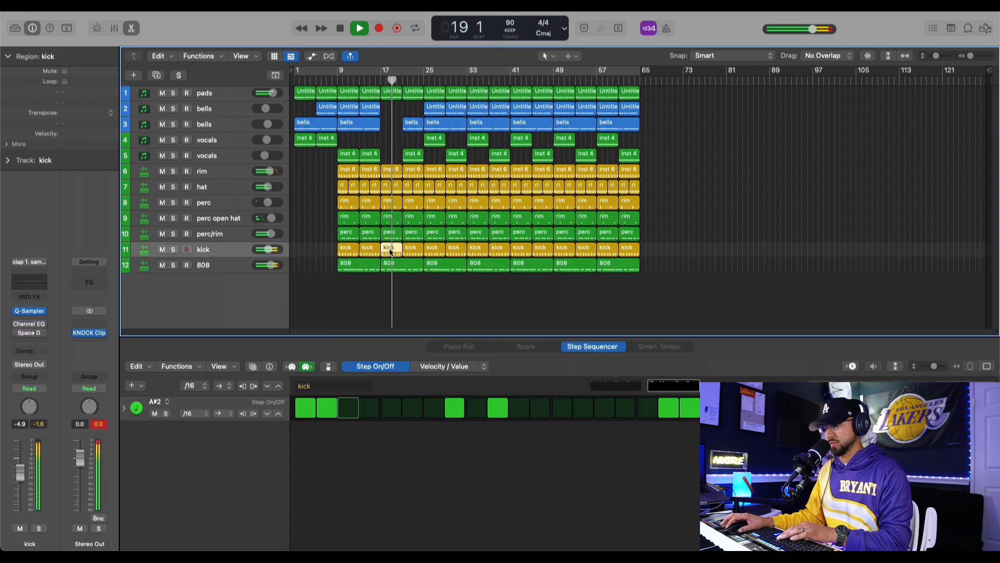
pyautogui.press('Delete')
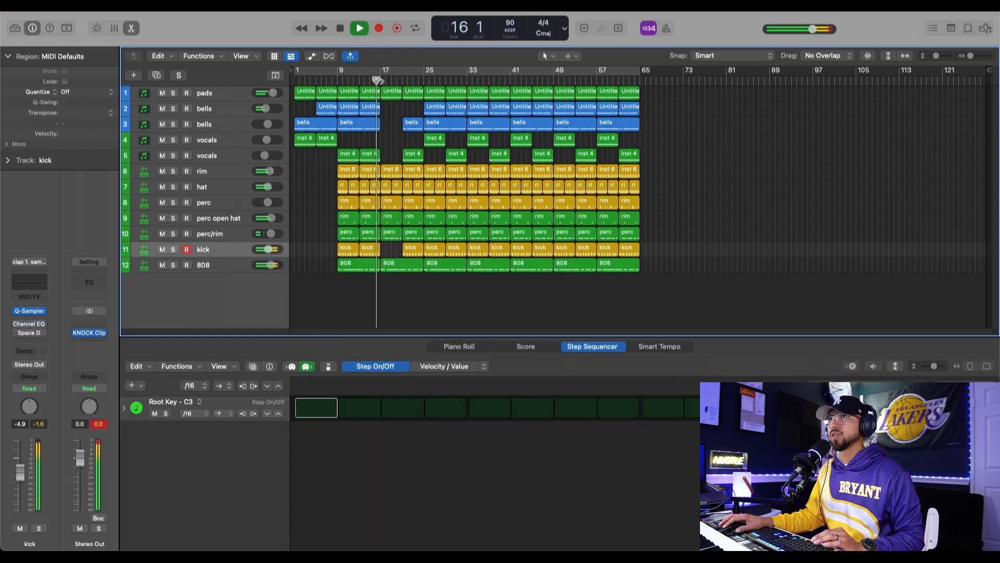
pyautogui.click(393, 234)
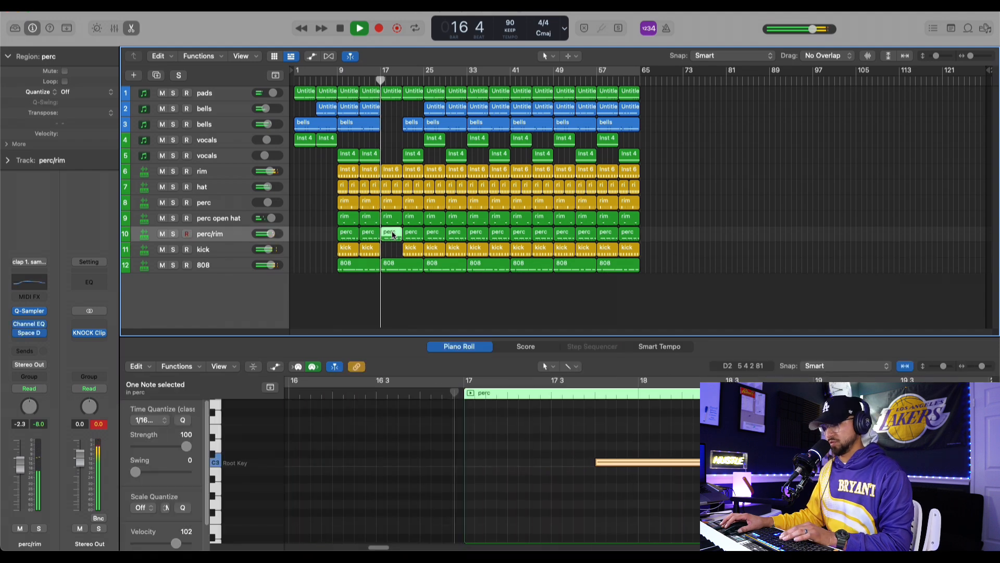
pyautogui.press('Delete')
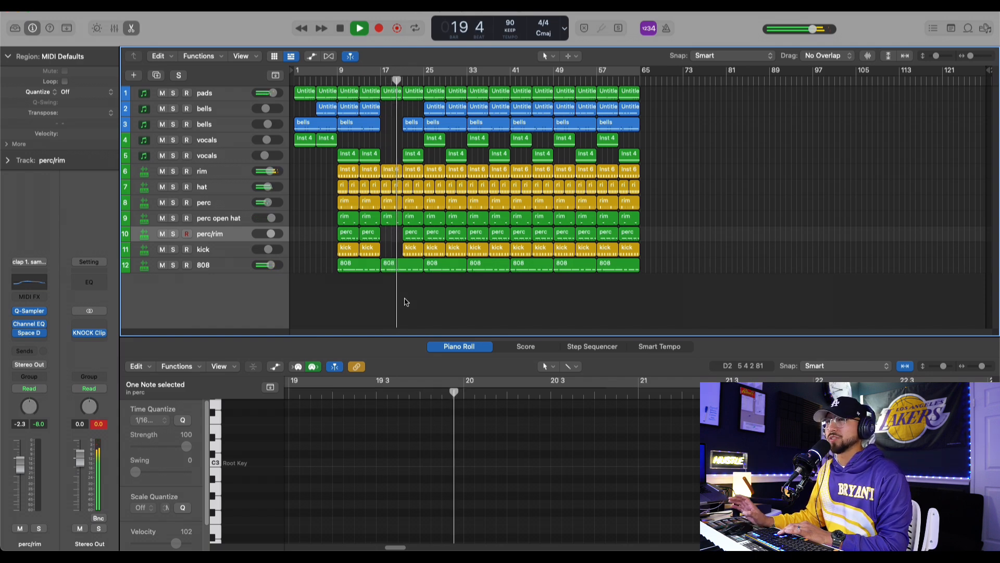
# Step: Delete the track 5 vocals region and the kick region at bar 21
pyautogui.click(415, 153)
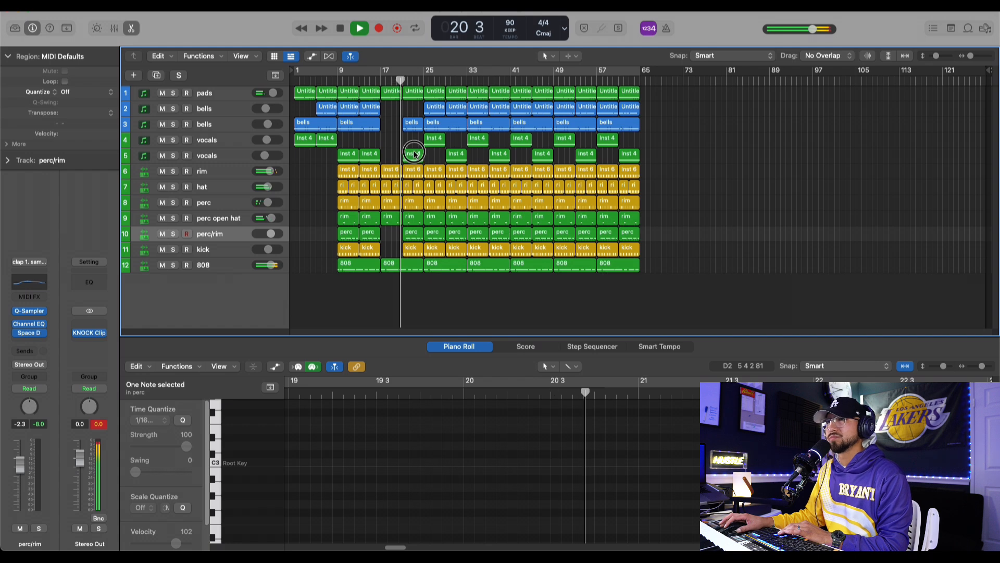
pyautogui.press('Delete')
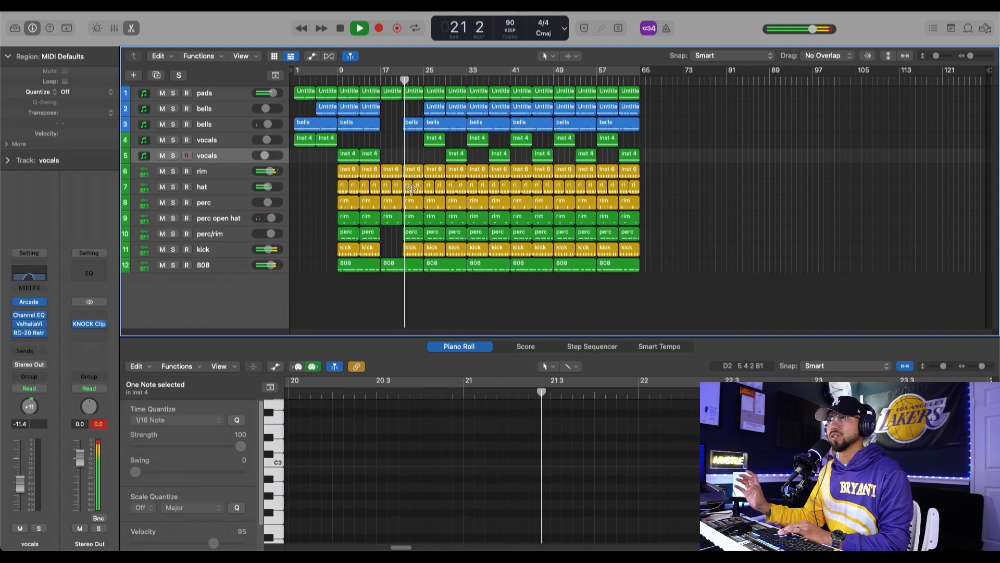
pyautogui.click(414, 247)
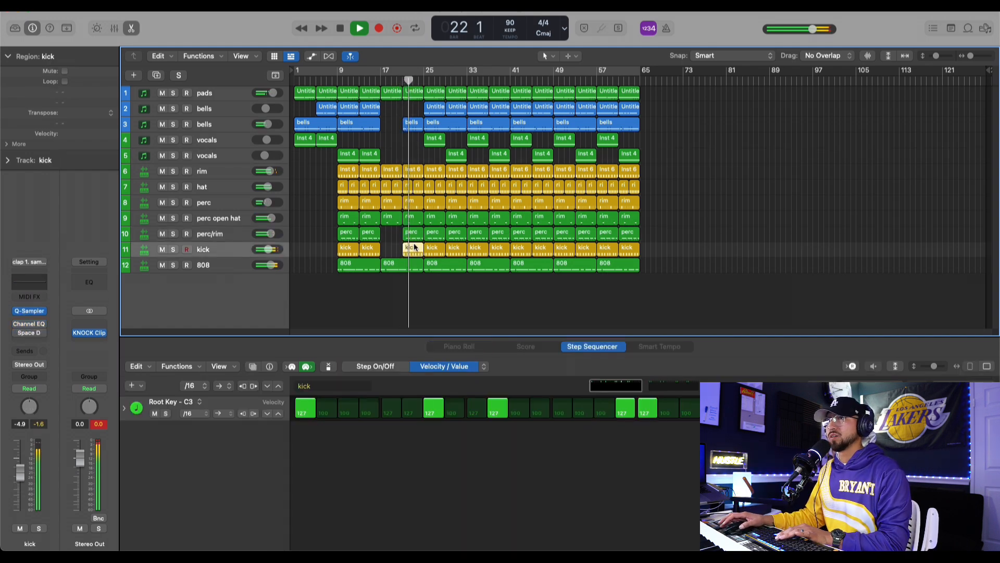
pyautogui.press('Delete')
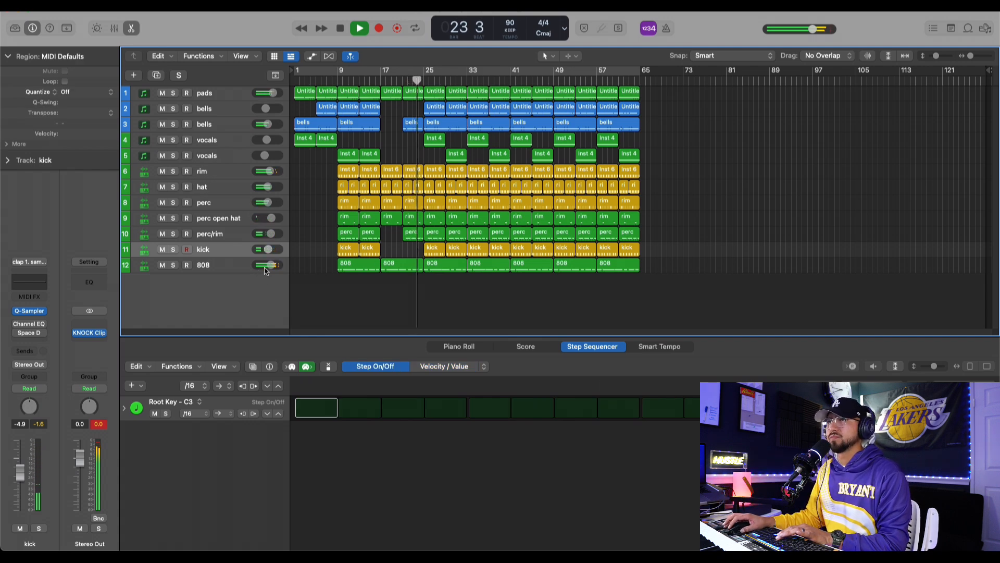
# Step: Delete the track 2 bells region and the track 4 vocals region at bar 25
pyautogui.doubleClick(442, 109)
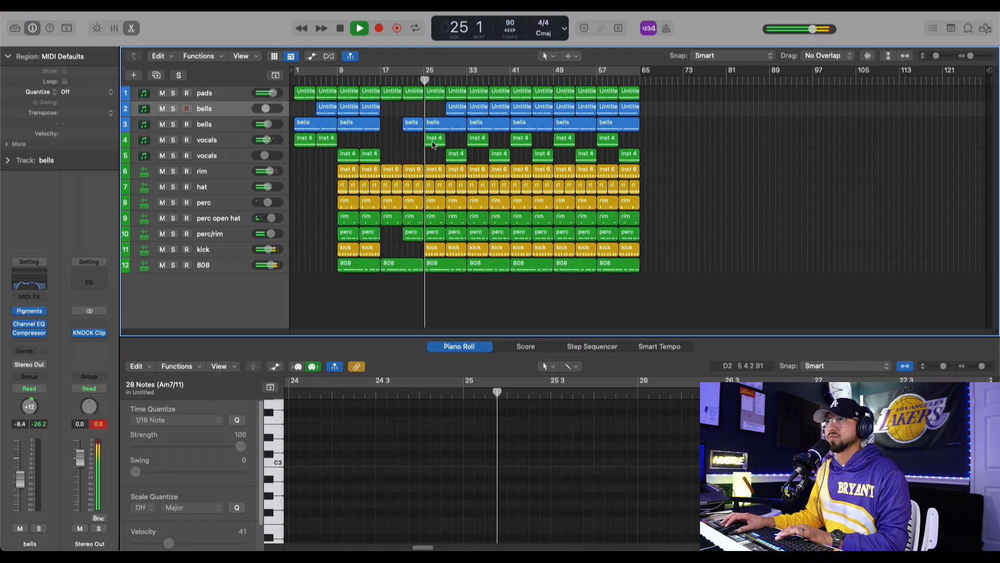
pyautogui.click(434, 140)
pyautogui.press('Delete')
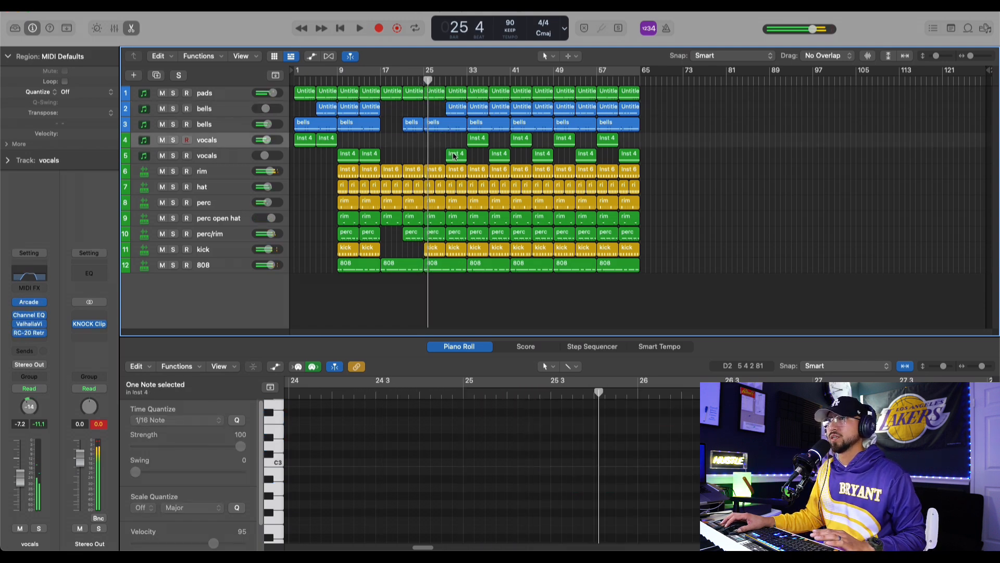
# Step: Move the track 5 vocals region from bar 29 to bar 25, delete the kick region at bar 25, and resume playback
pyautogui.press('space')
pyautogui.moveTo(452, 156); pyautogui.dragTo(439, 158)
pyautogui.click(434, 251)
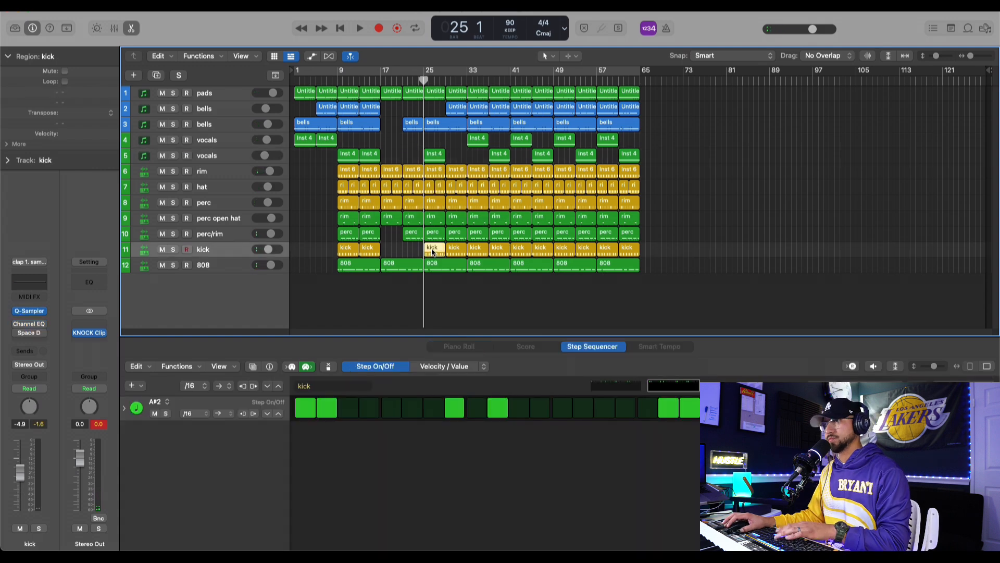
pyautogui.press('Delete')
pyautogui.click(419, 80)
pyautogui.press('space')
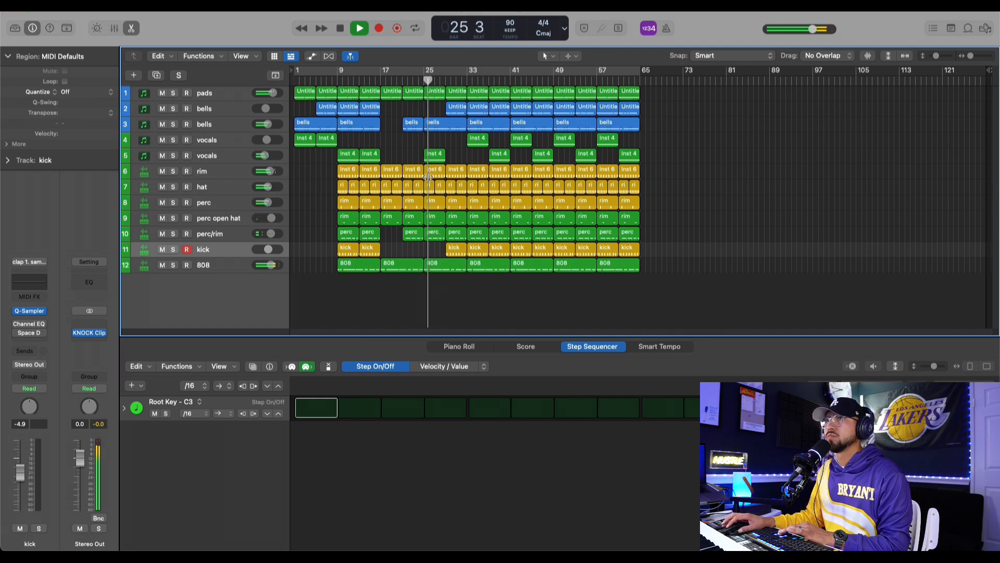
# Step: Repeat the track 5 vocals region from bar 25 at bar 29, and delete the track 2 bells region at bar 29
pyautogui.click(435, 154)
pyautogui.press('super+r')
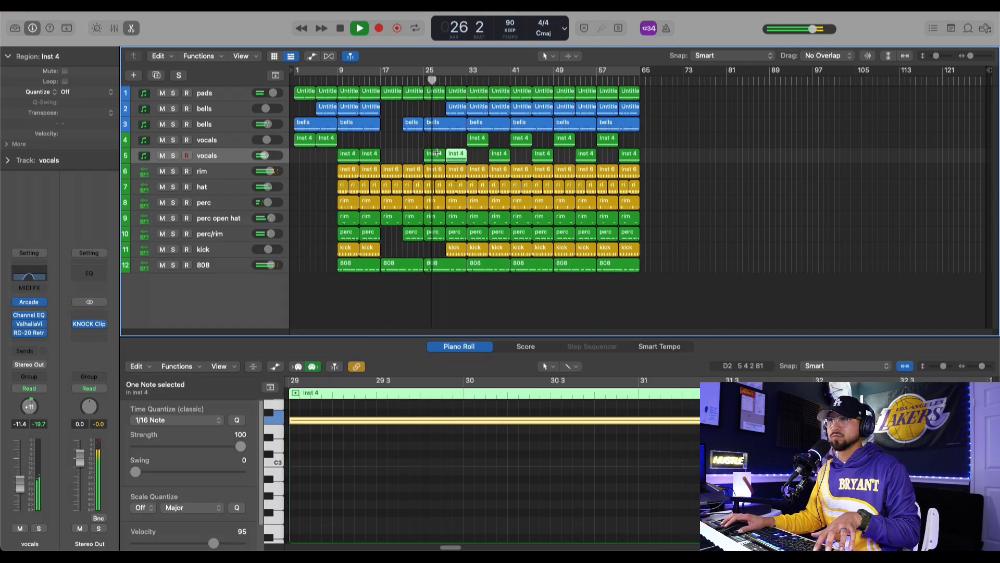
pyautogui.click(455, 306)
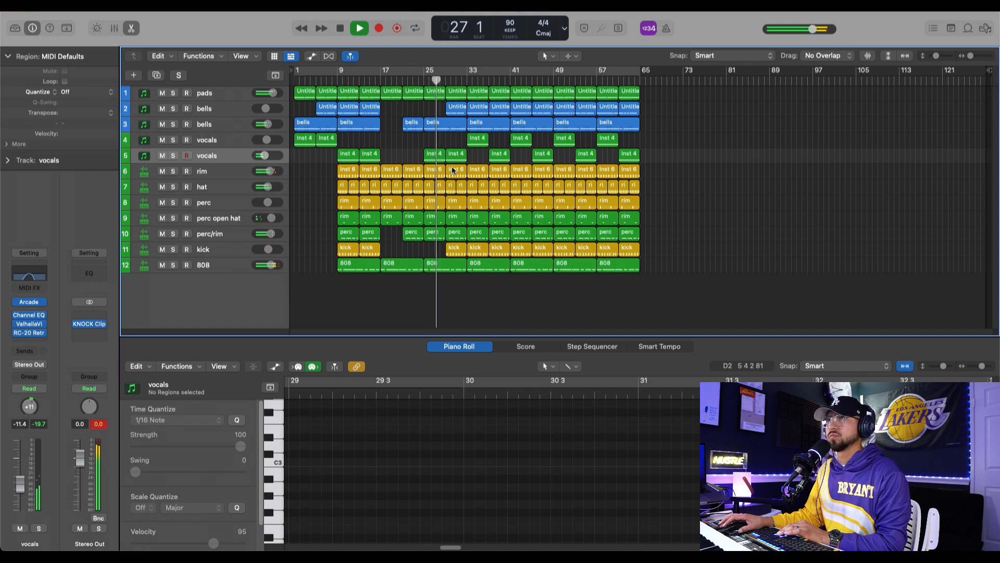
pyautogui.click(455, 108)
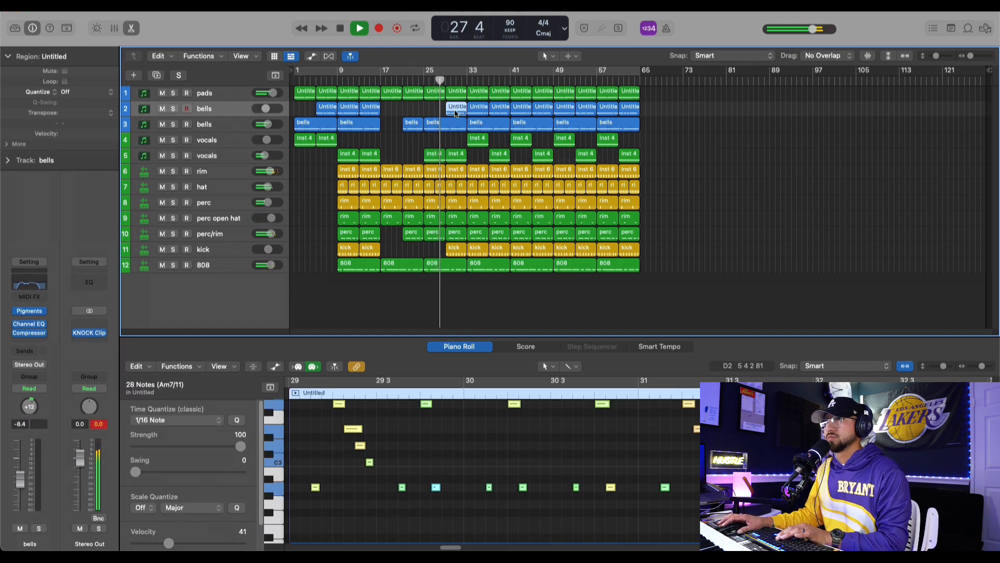
pyautogui.press('Delete')
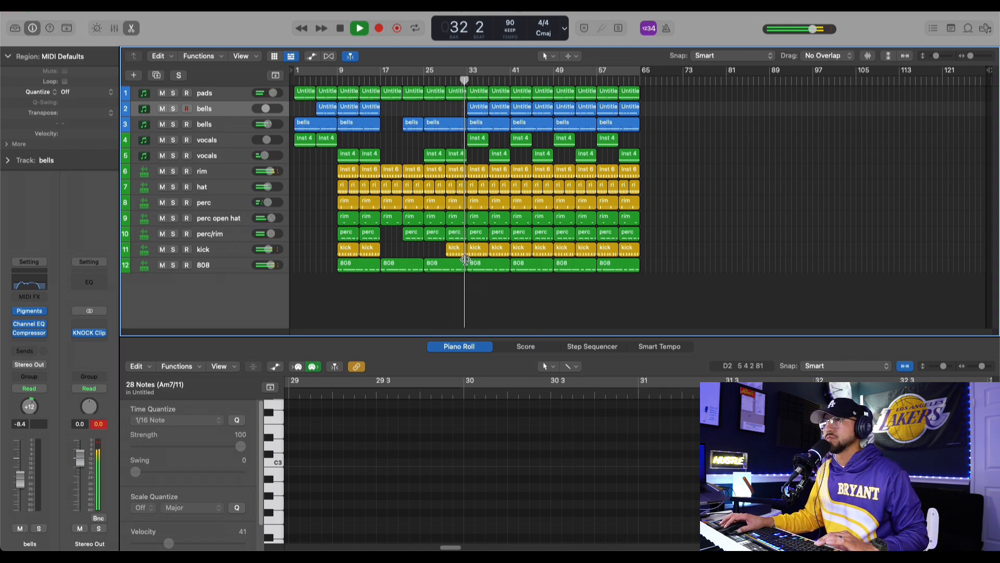
# Step: Shorten the rim, hat, perc, kick and 808 regions before bar 33 to end at about bar 32
pyautogui.moveTo(969, 57); pyautogui.dragTo(971, 58)
pyautogui.moveTo(464, 192); pyautogui.dragTo(459, 191)
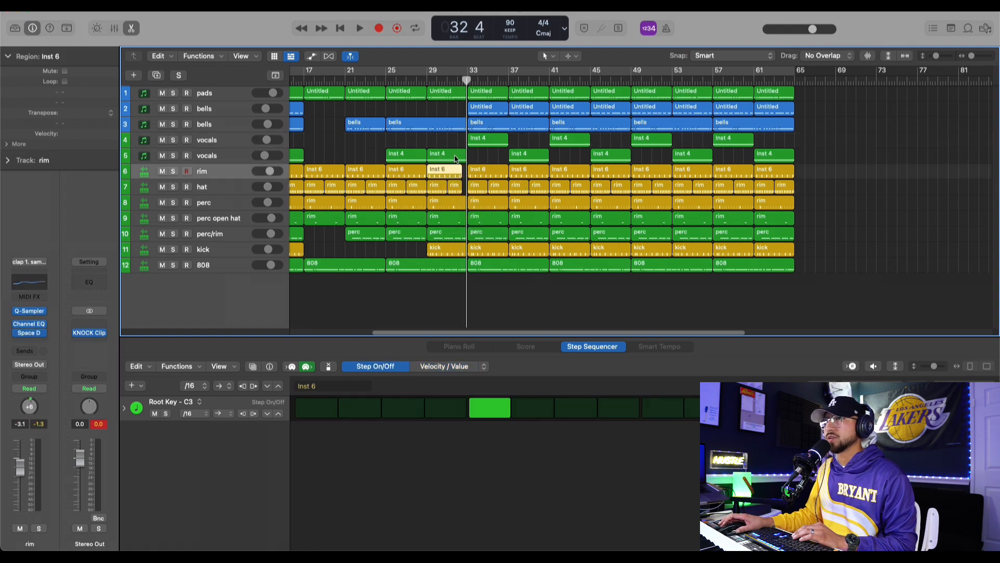
pyautogui.moveTo(461, 268); pyautogui.dragTo(457, 250)
pyautogui.moveTo(461, 190); pyautogui.dragTo(457, 174)
pyautogui.doubleClick(458, 174)
pyautogui.moveTo(465, 203); pyautogui.dragTo(457, 204)
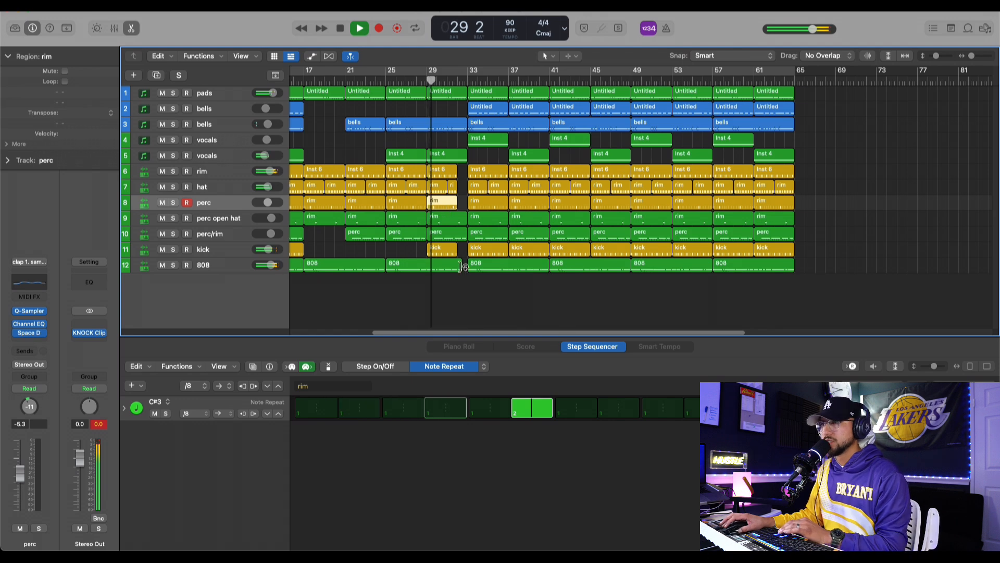
pyautogui.moveTo(462, 269); pyautogui.dragTo(458, 266)
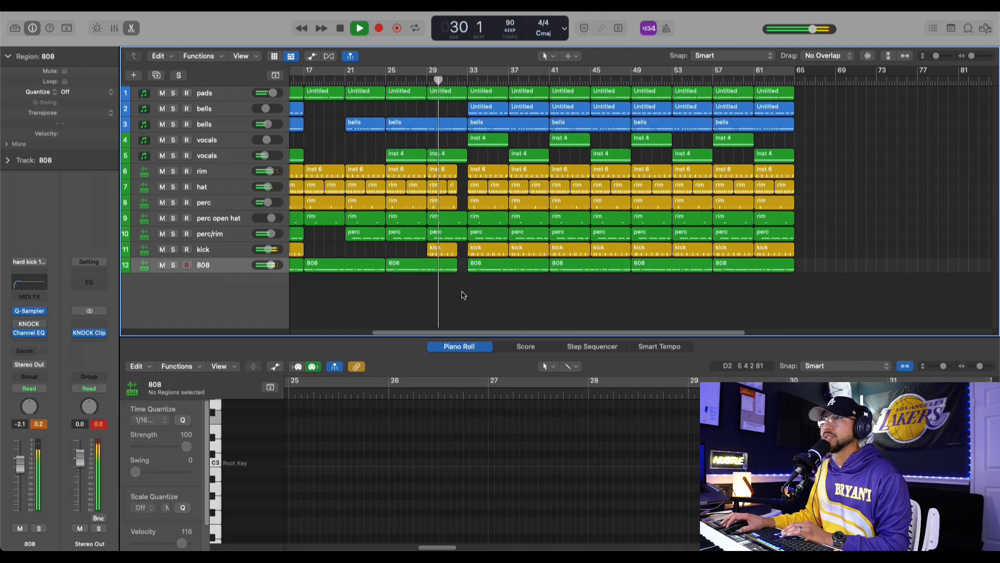
# Step: Move the vocals region at bar 33 from track 4 to the vocals on track 5, and play the transition into bar 33
pyautogui.moveTo(970, 56); pyautogui.dragTo(936, 57)
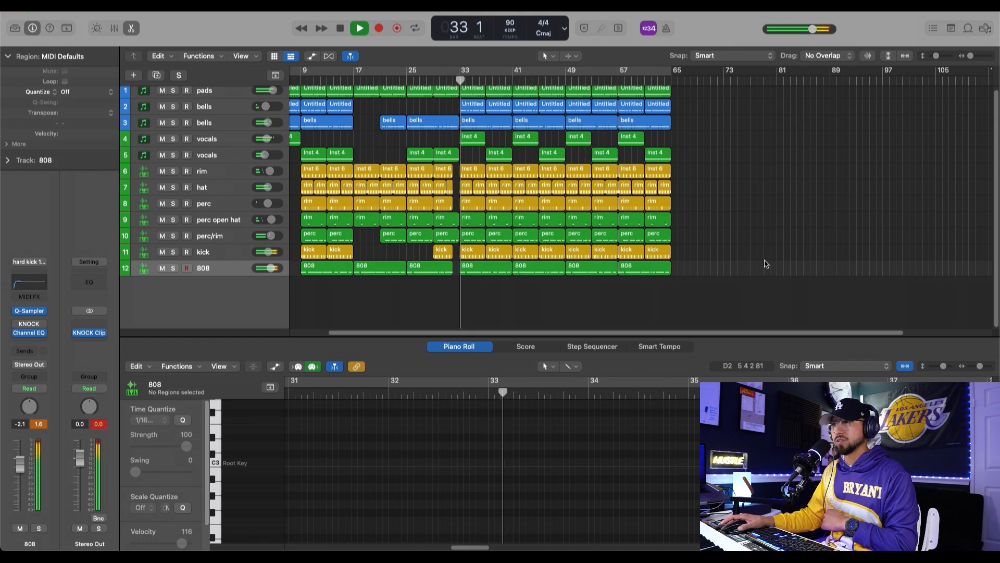
pyautogui.press('space')
pyautogui.click(475, 139)
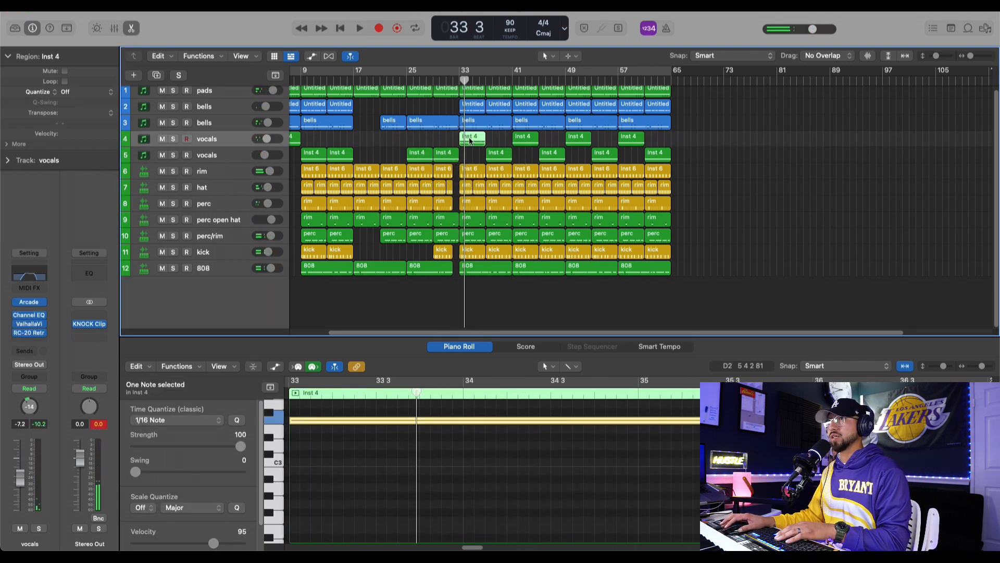
pyautogui.moveTo(483, 146); pyautogui.dragTo(472, 155)
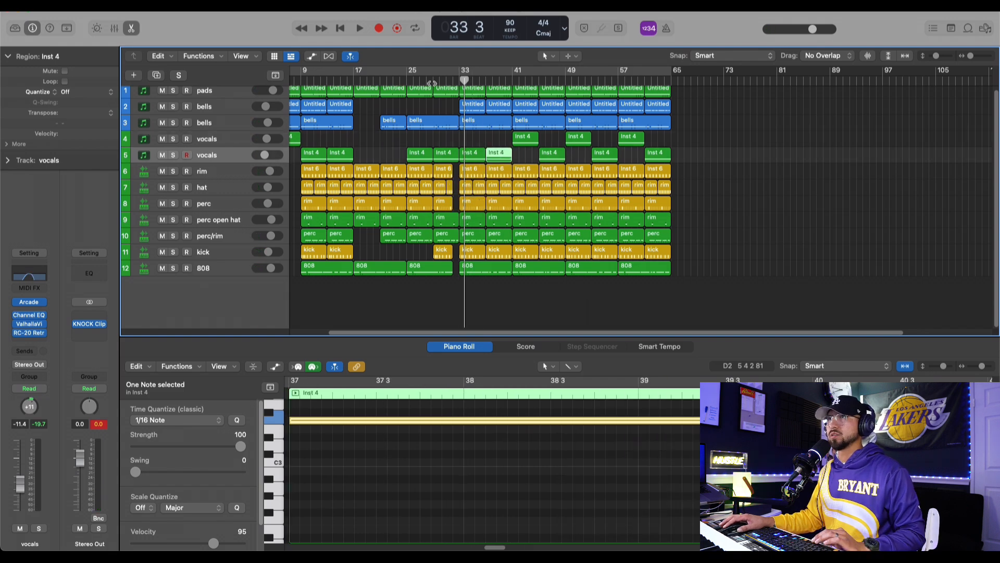
pyautogui.press('space')
pyautogui.hscroll(-3, 452, 298)
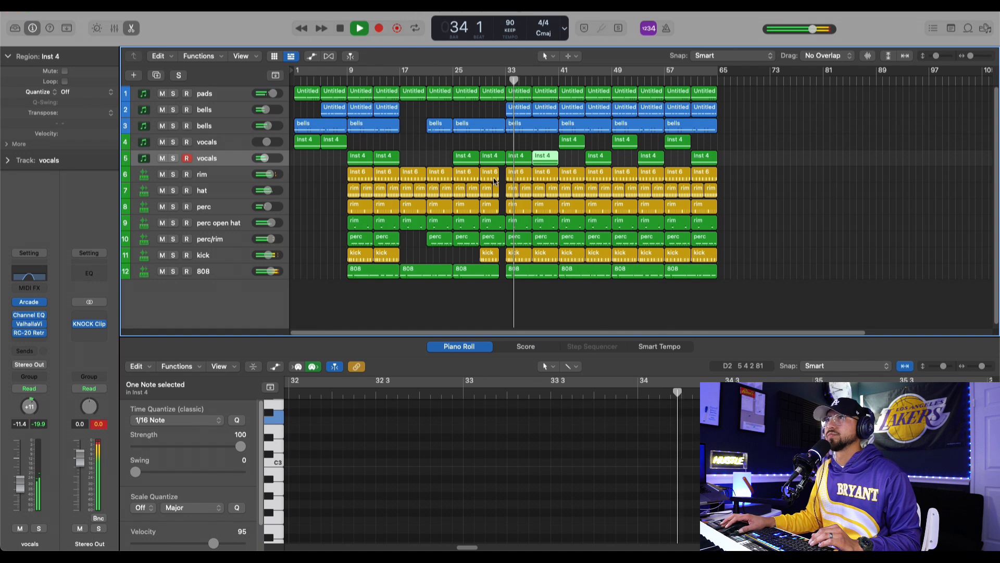
# Step: Delete the regions on all tracks from bar 41 to the end of the arrangement
pyautogui.click(217, 177)
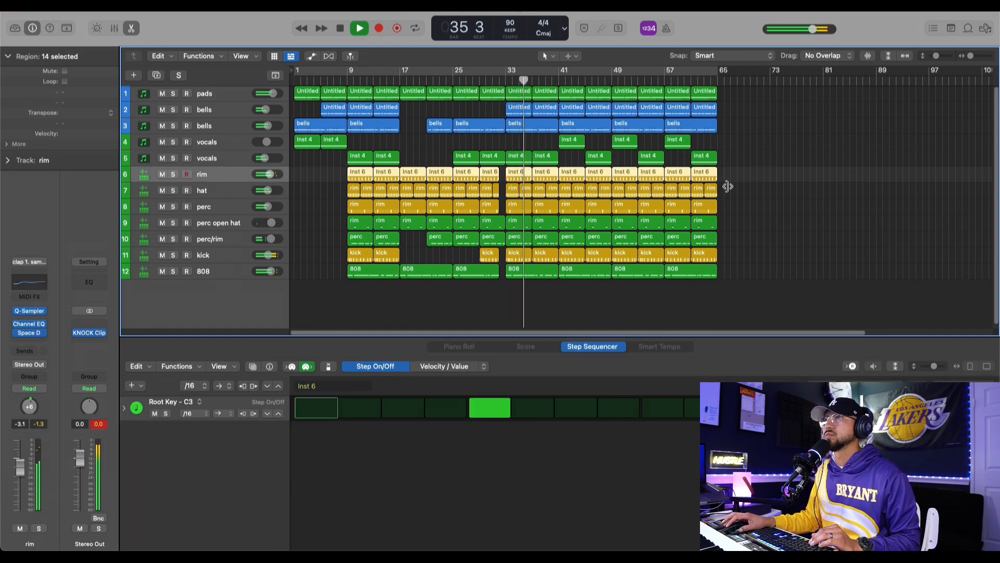
pyautogui.moveTo(932, 59); pyautogui.dragTo(932, 59)
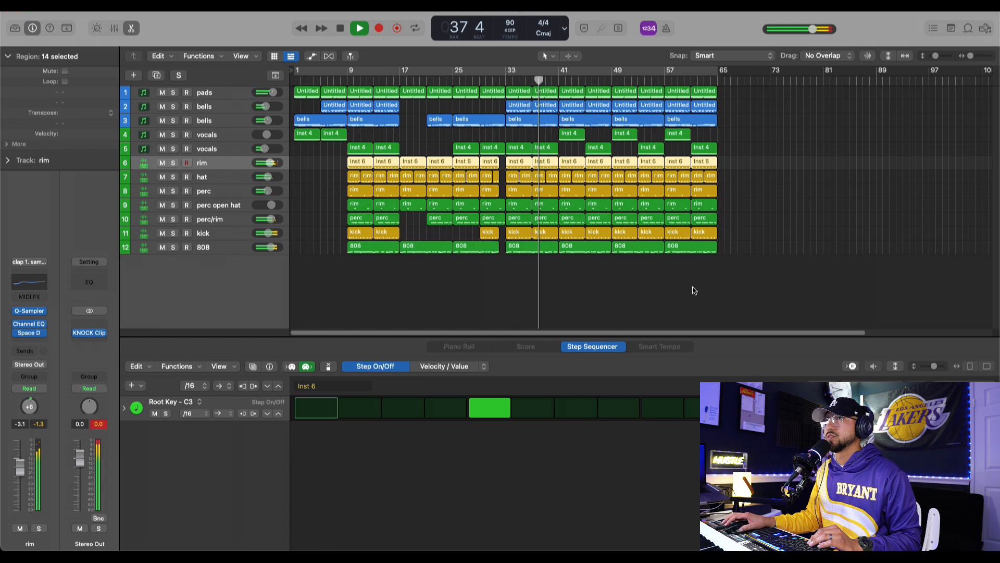
pyautogui.moveTo(753, 284); pyautogui.dragTo(565, 98)
pyautogui.press('Delete')
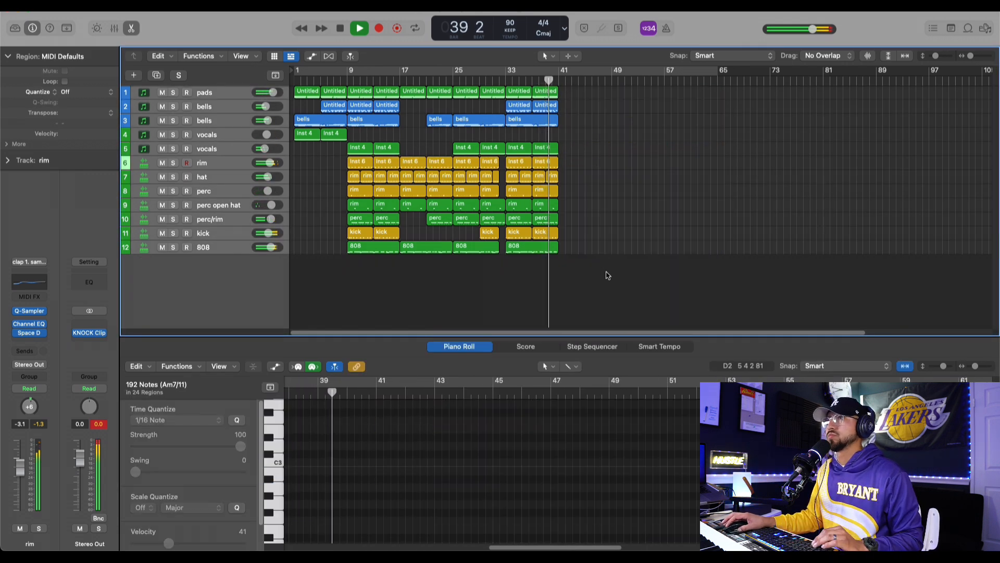
# Step: Repeat all regions of bars 17 to 40 on every track, starting at bar 41
pyautogui.moveTo(588, 255); pyautogui.dragTo(409, 94)
pyautogui.press('super+r')
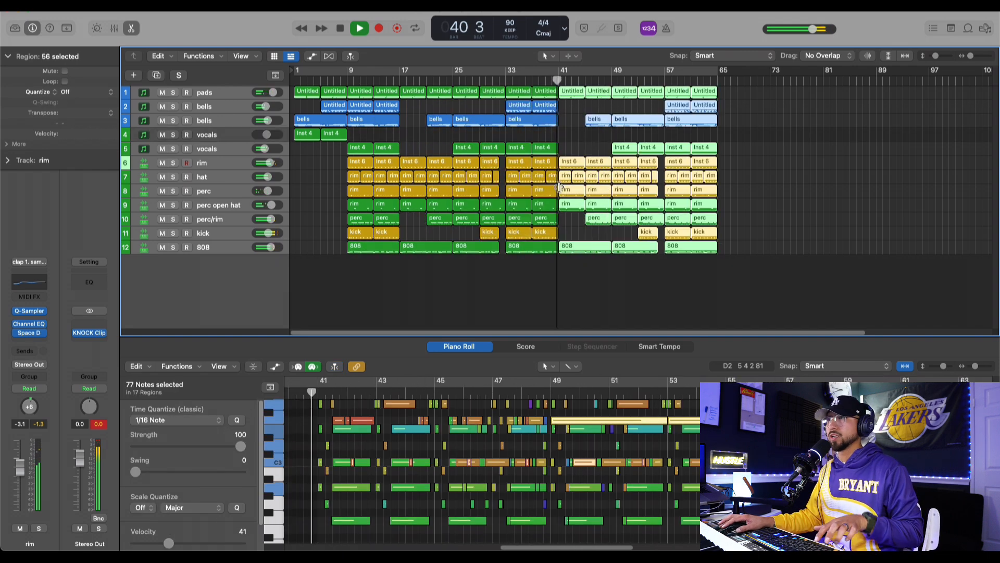
pyautogui.click(671, 263)
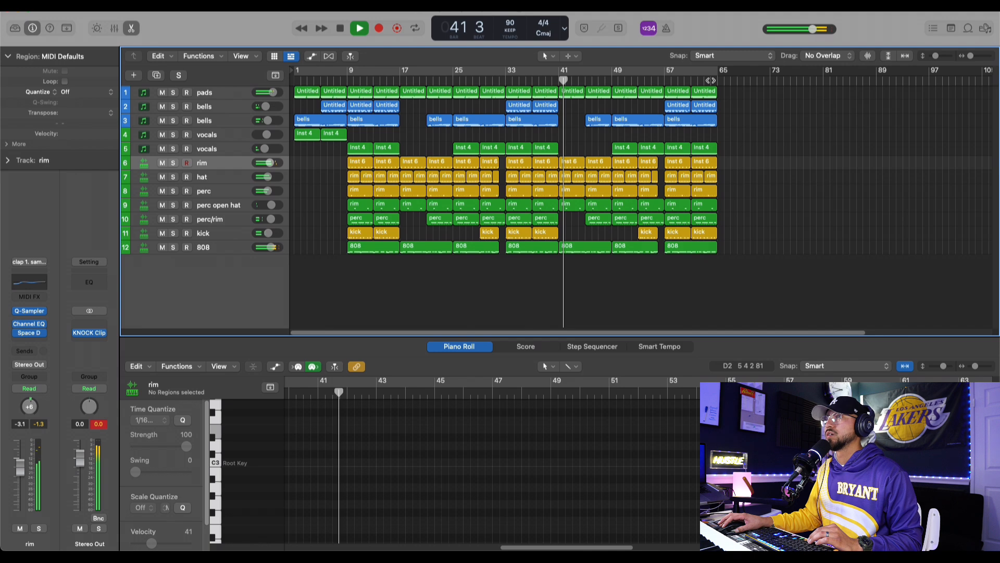
# Step: Place the playhead at bar 64 and switch the control bar display to Beats & Time
pyautogui.click(711, 80)
pyautogui.click(569, 32)
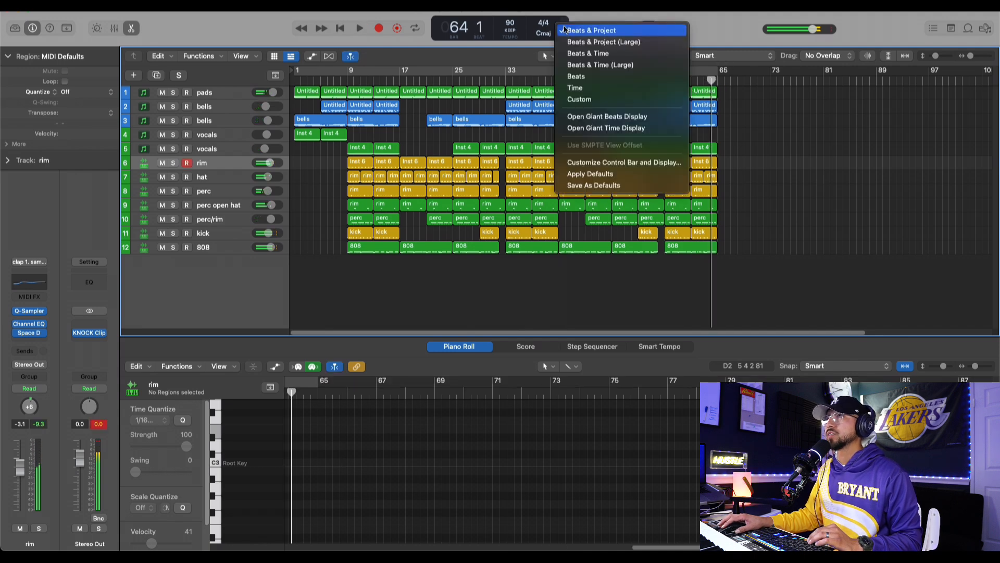
pyautogui.click(578, 52)
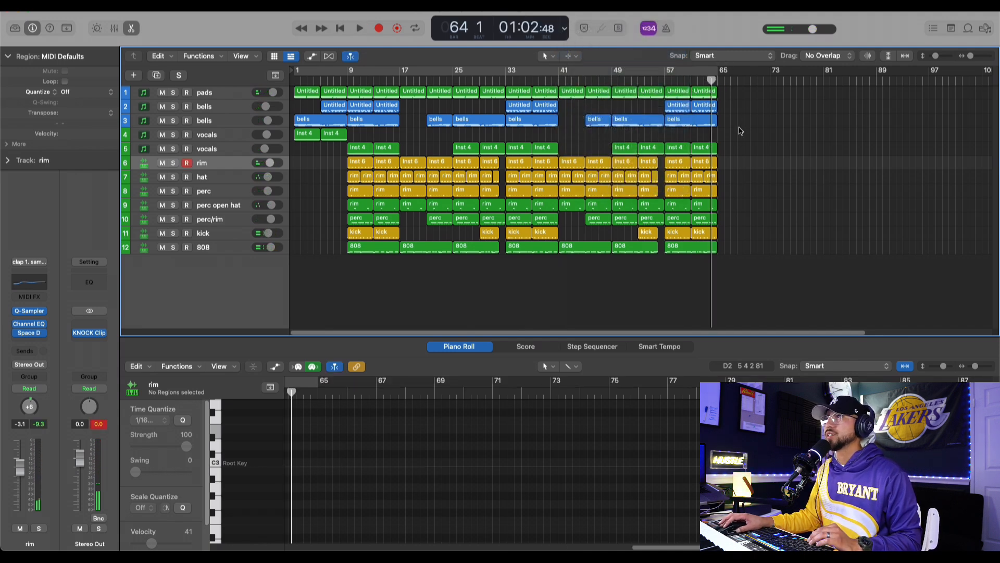
# Step: Play the ending from bar 57, and set the cycle range from bar 1 to about bar 67
pyautogui.click(666, 80)
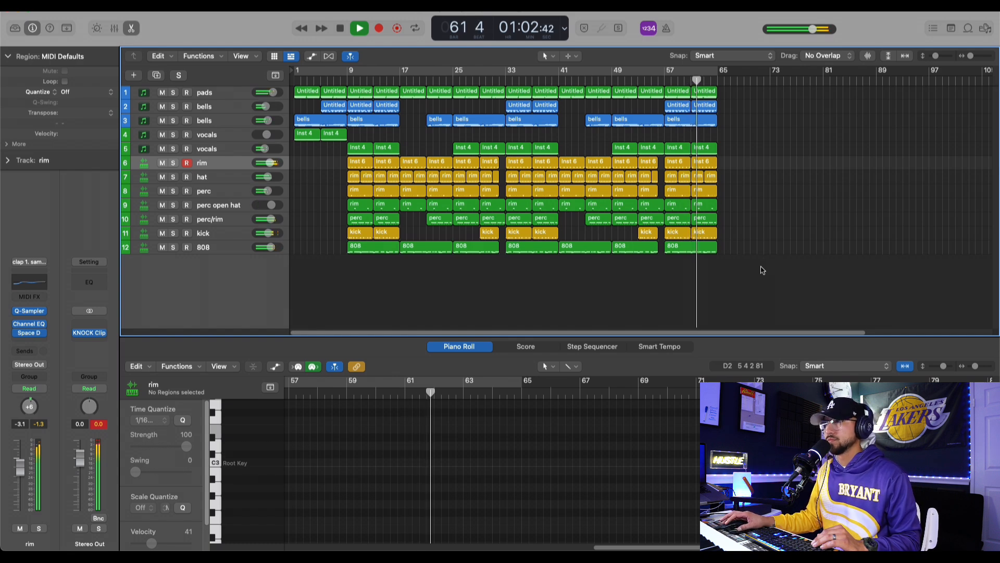
pyautogui.click(646, 233)
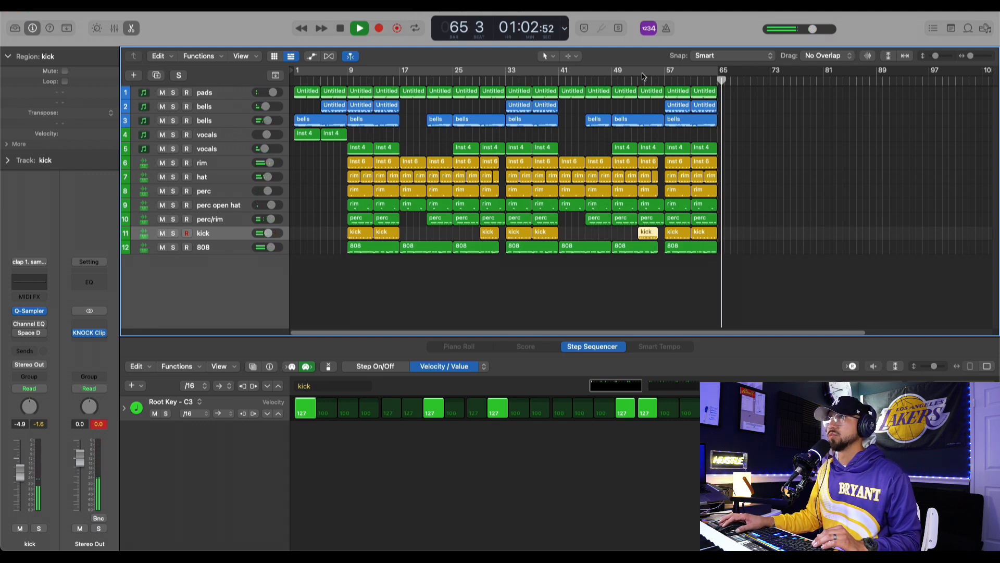
pyautogui.press('space')
pyautogui.moveTo(718, 71); pyautogui.dragTo(730, 75)
pyautogui.moveTo(705, 333); pyautogui.dragTo(709, 334)
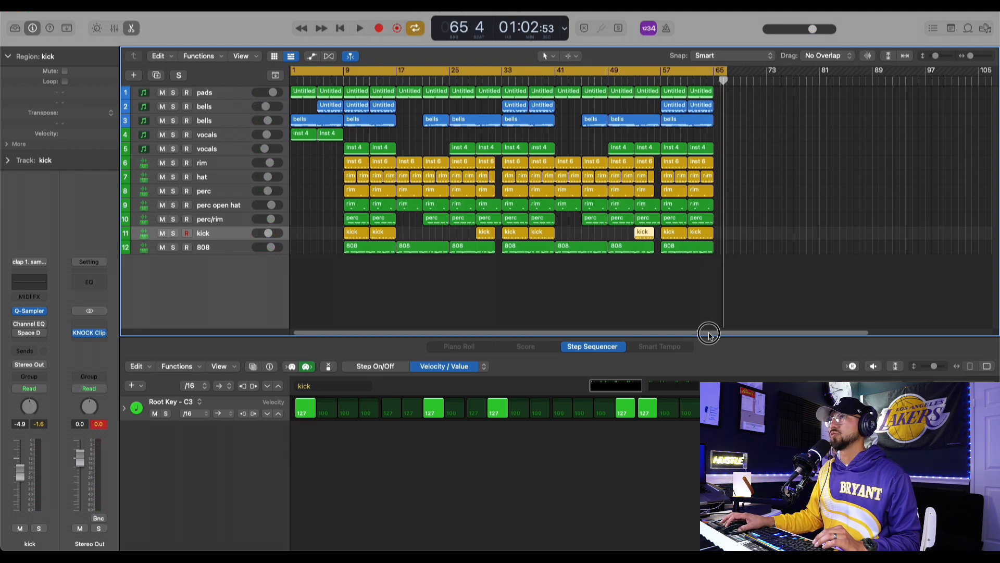